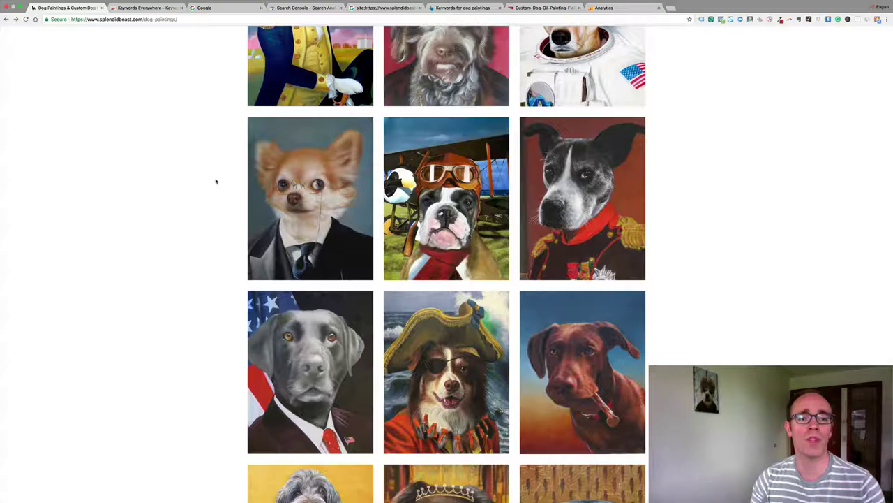
pyautogui.scroll(10, 181, 174)
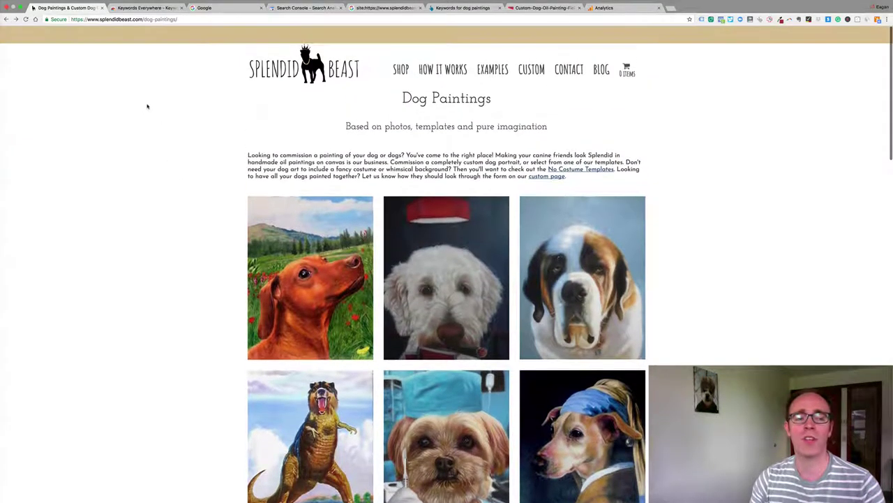
pyautogui.moveTo(178, 19); pyautogui.dragTo(144, 19)
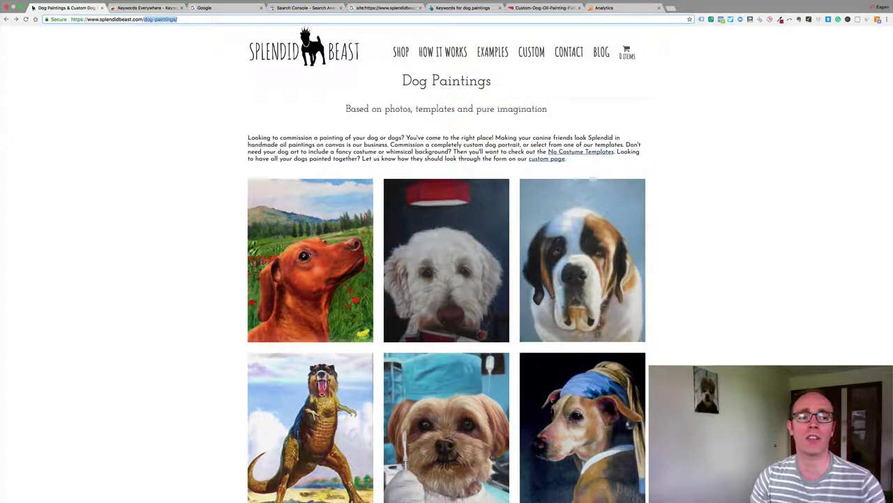
pyautogui.press('BackSpace')
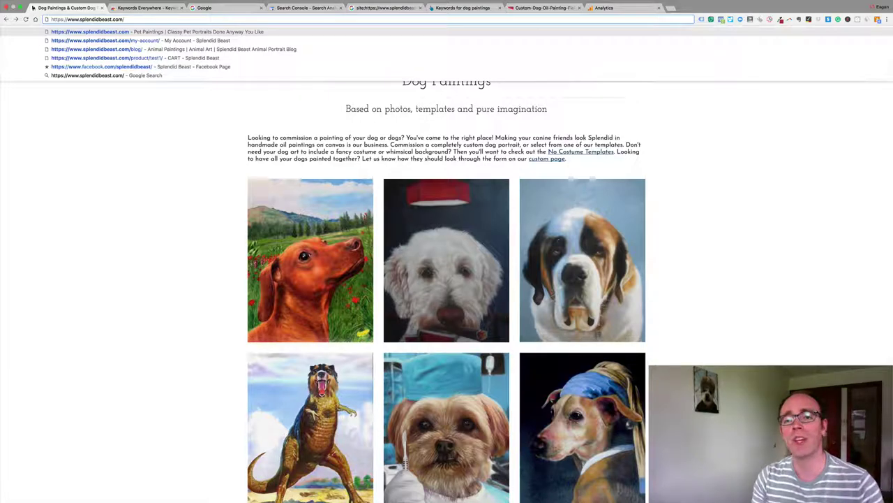
pyautogui.write('site:')
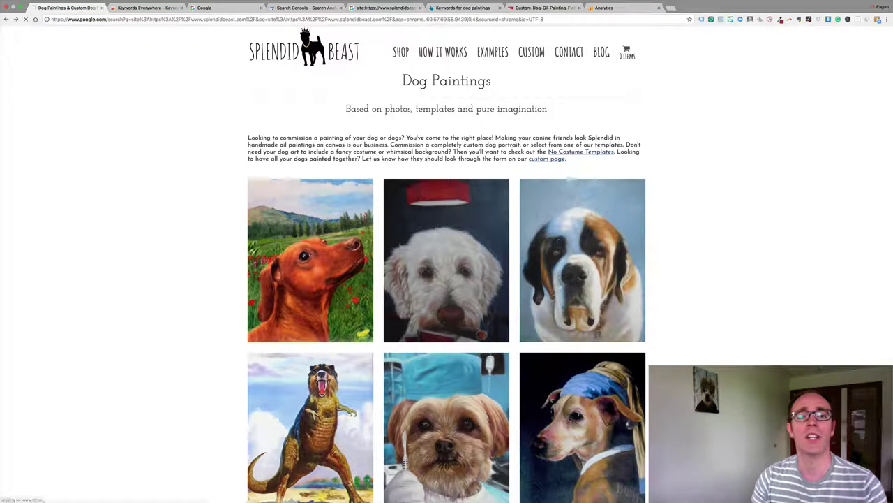
pyautogui.press('Return')
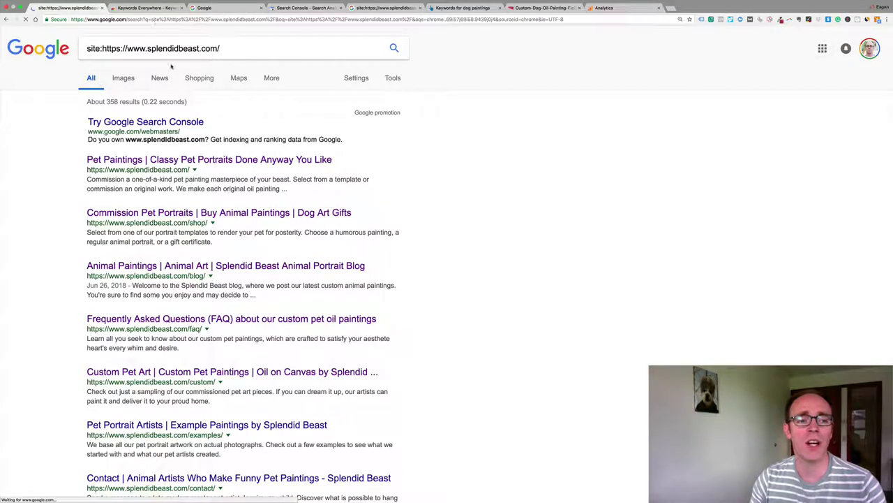
# Step: Review the indexed page listings and highlight the title of the home page result
pyautogui.scroll(-3, 516, 231)
pyautogui.scroll(-2, 514, 232)
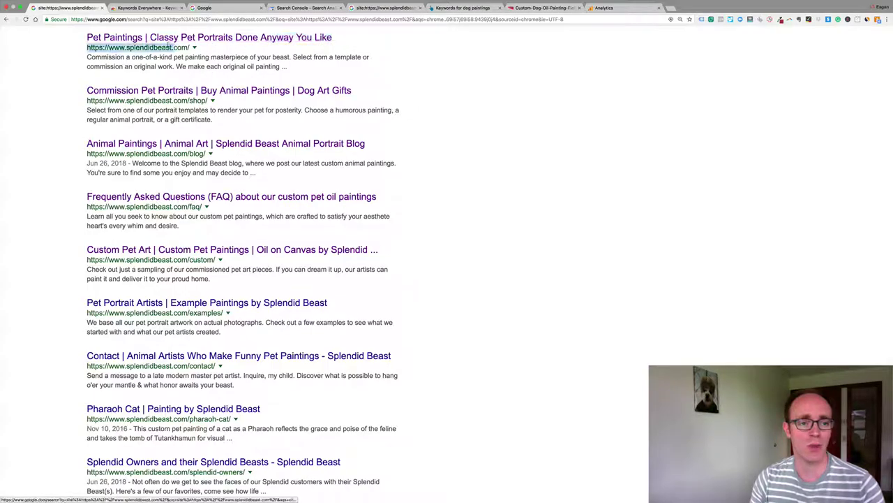
pyautogui.moveTo(342, 39); pyautogui.dragTo(88, 37)
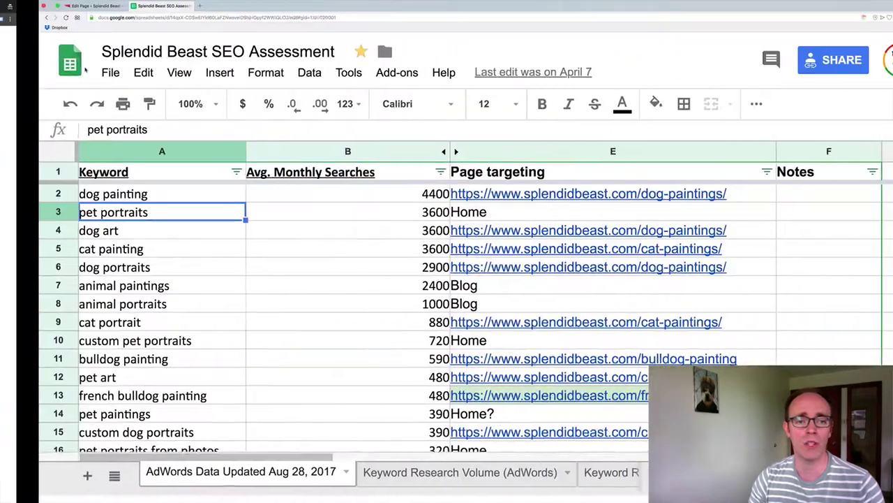
# Step: In the Splendid Beast SEO Assessment spreadsheet, examine the keywords dog painting and pet portraits with their monthly searches and targeted pages
pyautogui.click(201, 194)
pyautogui.click(234, 195)
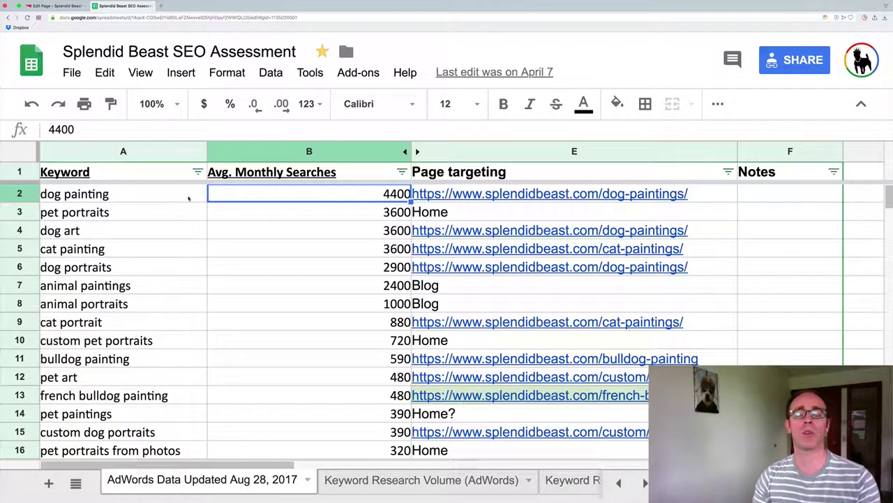
pyautogui.click(238, 211)
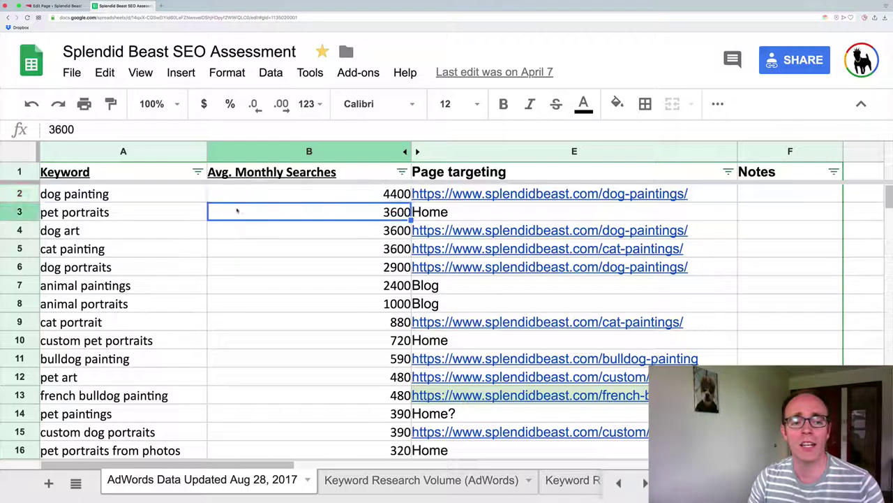
pyautogui.click(198, 209)
pyautogui.click(218, 211)
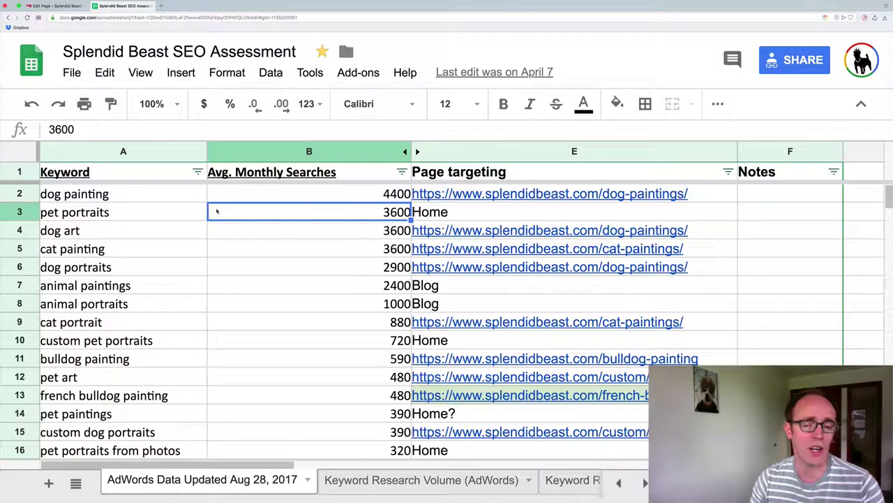
pyautogui.click(459, 212)
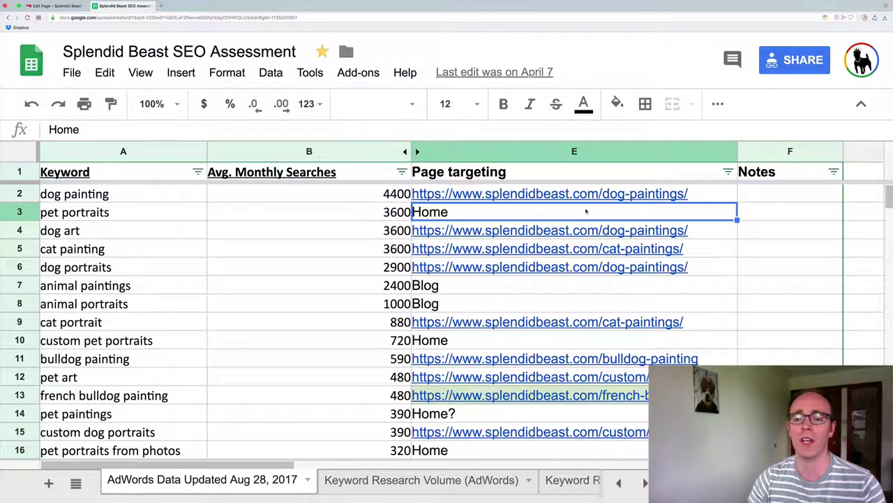
pyautogui.press('Up')
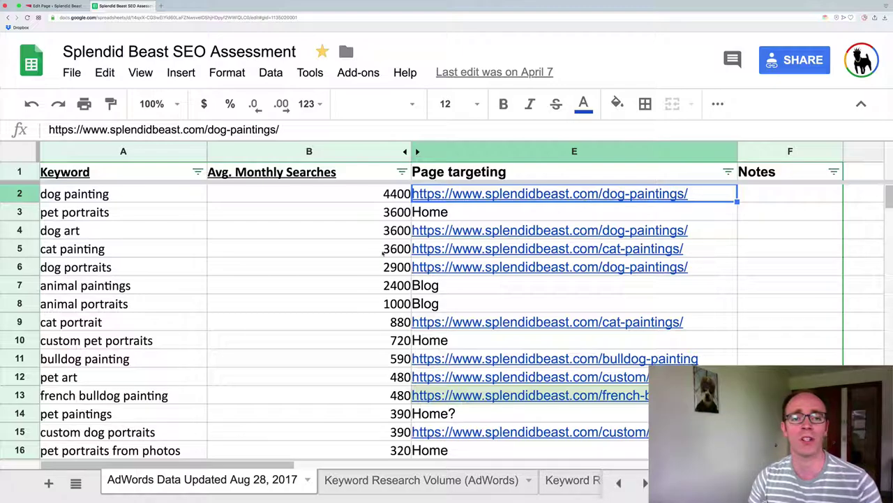
pyautogui.click(170, 211)
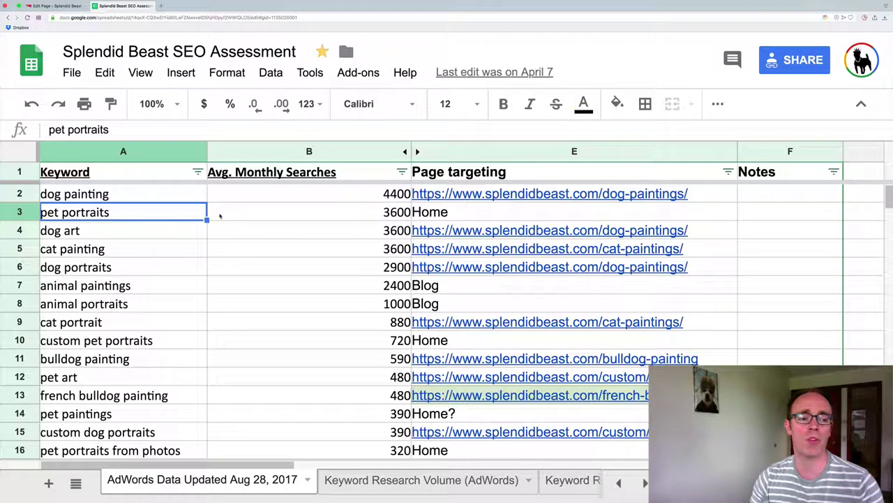
# Step: Return to the browser window with the site search and view the Keywords Everywhere extension's store page and its options
pyautogui.hotkey('ctrl', 'Left')
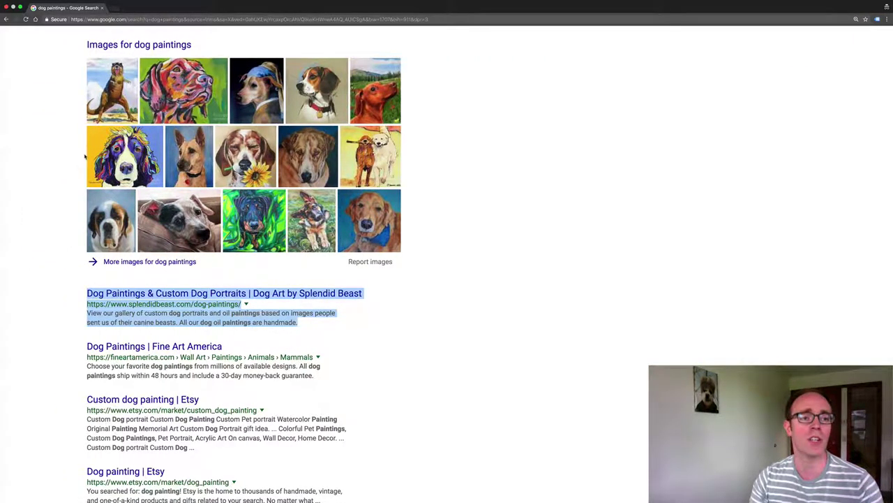
pyautogui.hotkey('ctrl', 'Left')
pyautogui.scroll(4, 84, 150)
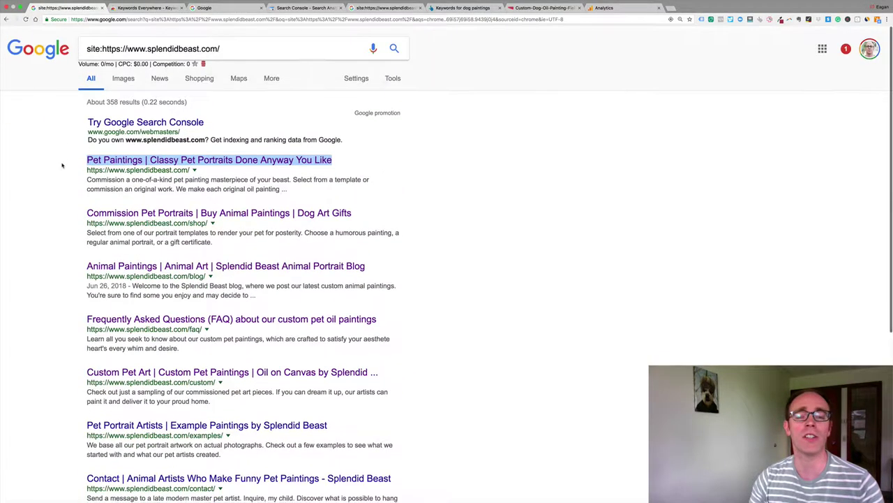
pyautogui.click(146, 7)
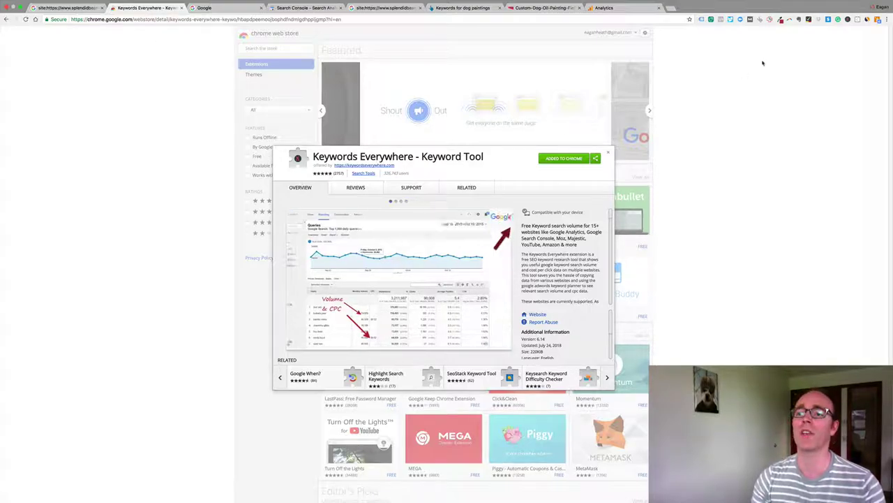
pyautogui.click(848, 20)
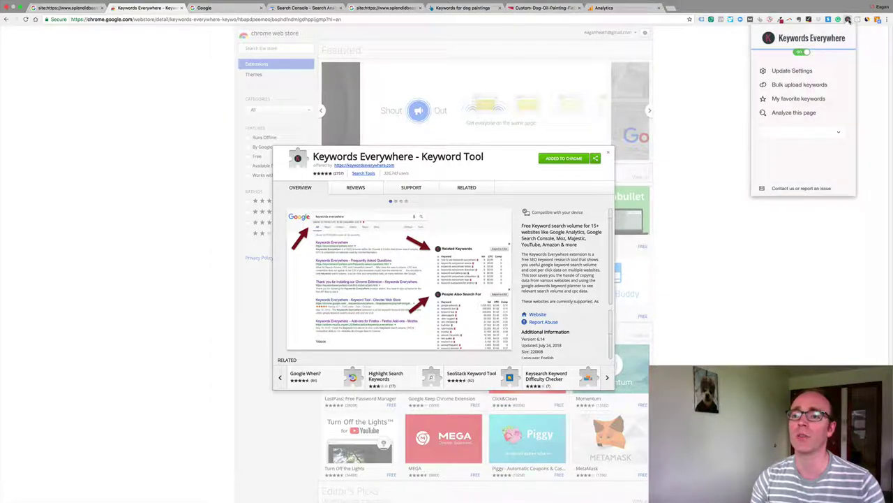
pyautogui.click(193, 60)
# Step: Search Google for "dog paintings" and highlight the keyword's monthly search volume
pyautogui.click(222, 9)
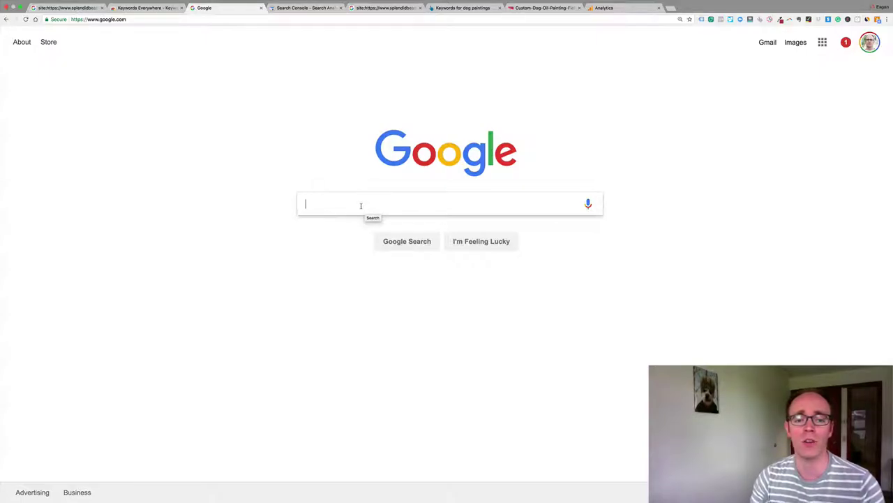
pyautogui.write('dog paintings')
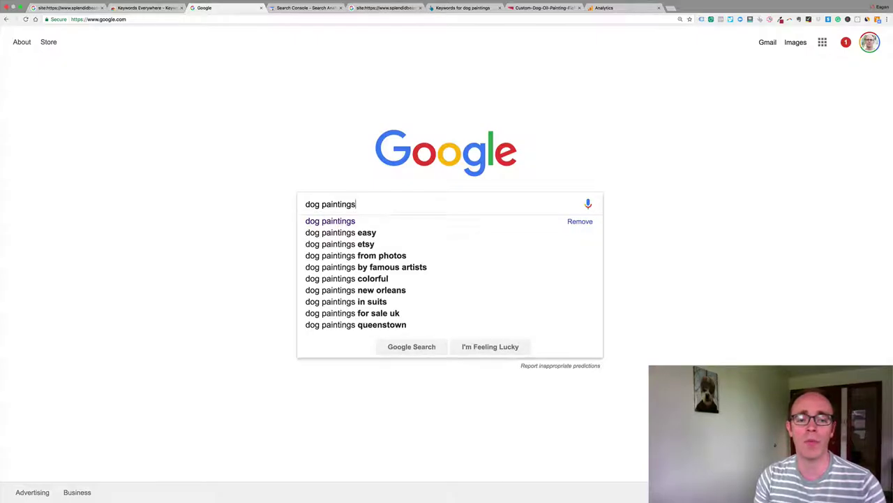
pyautogui.press('Return')
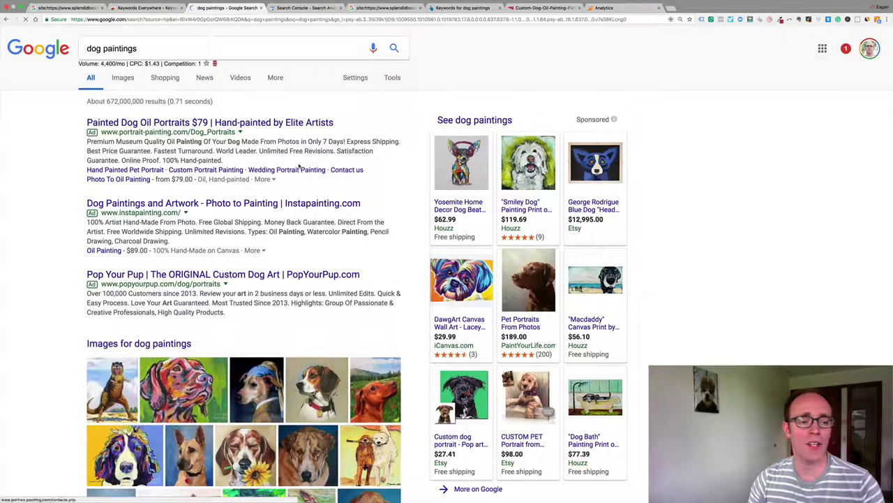
pyautogui.moveTo(100, 64); pyautogui.dragTo(126, 64)
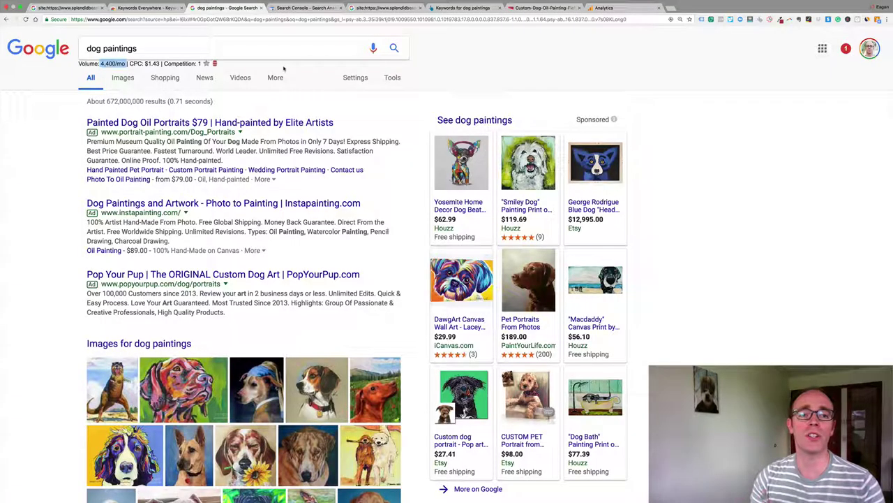
# Step: In Search Console's Search Analytics report, find the text "dog paintings" among the listed queries
pyautogui.click(302, 8)
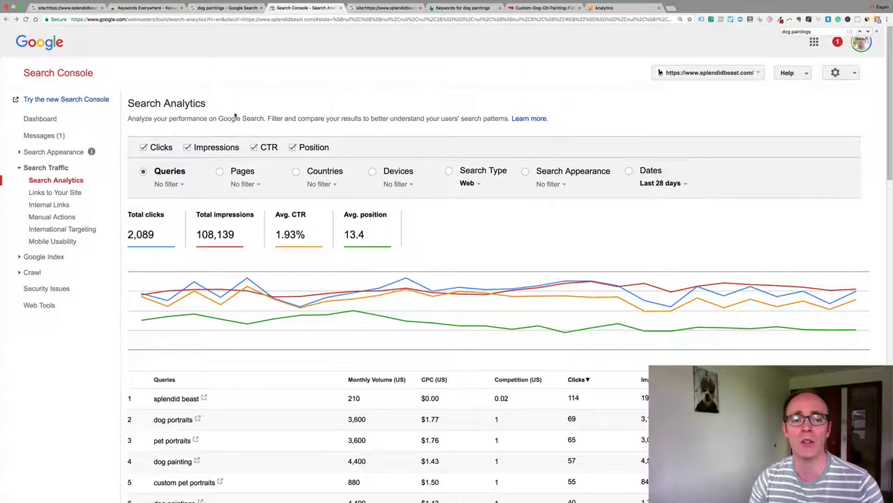
pyautogui.scroll(-5, 235, 116)
pyautogui.press('super+f')
pyautogui.write('dogs')
pyautogui.press('BackSpace')
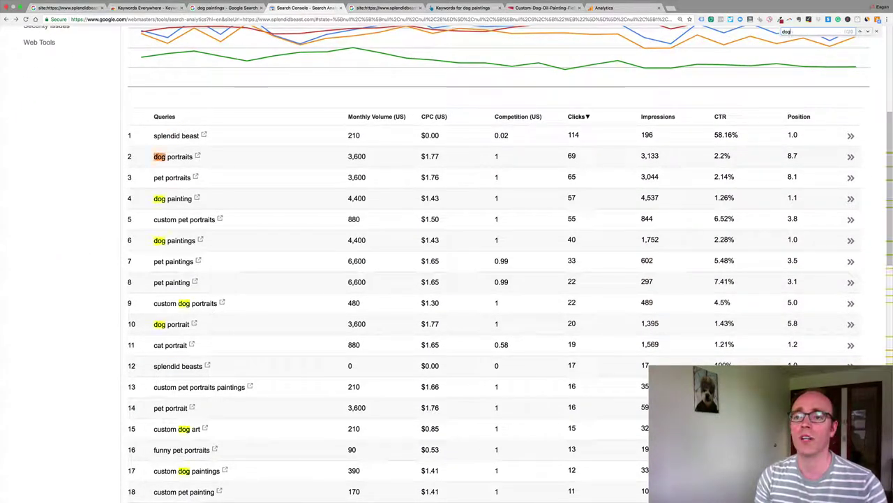
pyautogui.write('paintings')
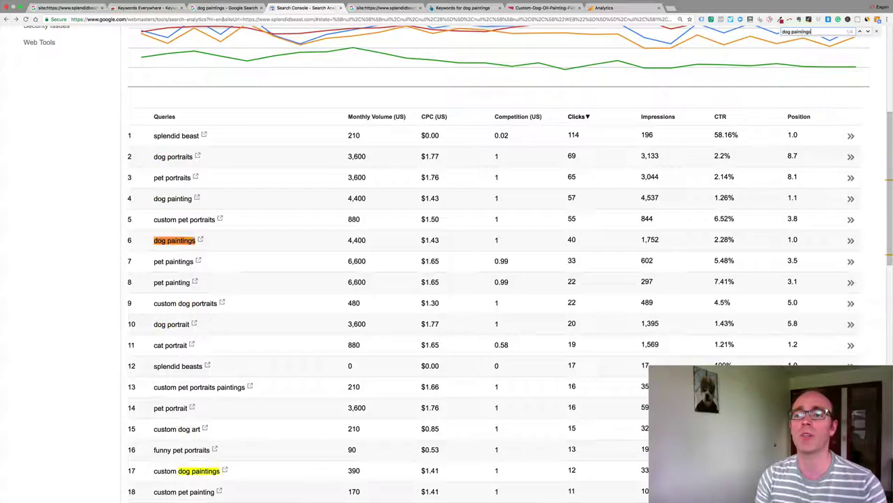
# Step: Examine the query table's volume, clicks, impressions, CTR and position for dog paintings and the related keywords
pyautogui.scroll(-3, 80, 222)
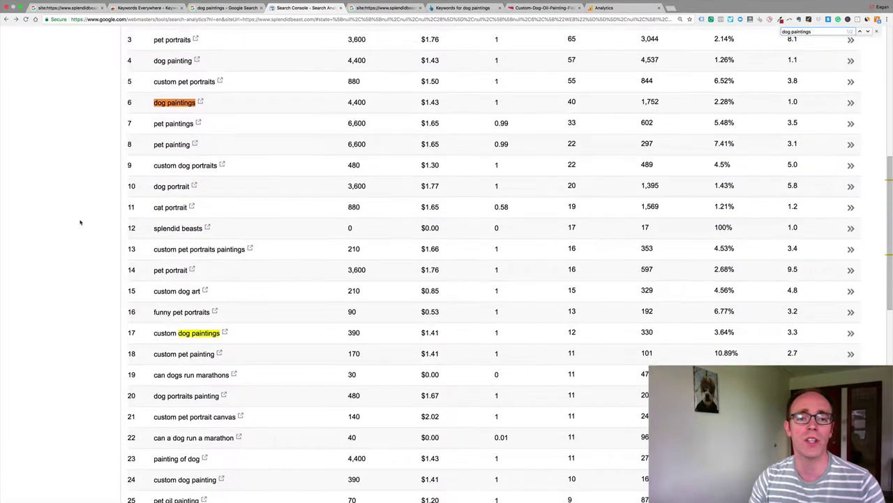
pyautogui.scroll(4, 80, 222)
pyautogui.scroll(-1, 80, 222)
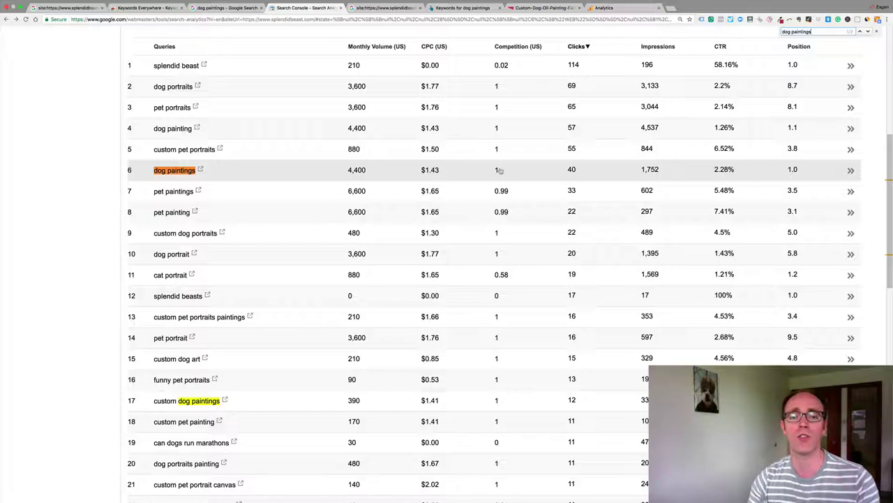
pyautogui.scroll(5, 363, 244)
pyautogui.scroll(-1, 246, 315)
pyautogui.scroll(-2, 243, 309)
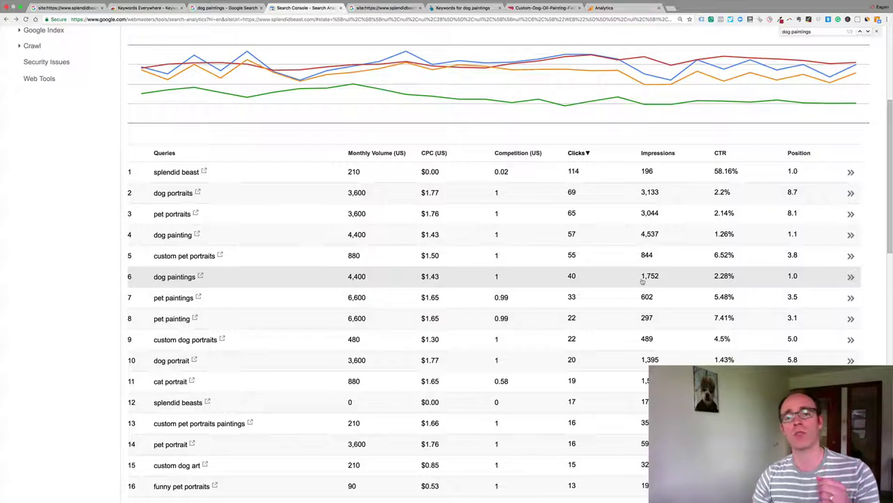
# Step: Go back to the site search results and look through the first page of indexed pages, clearing the highlighted title
pyautogui.click(91, 7)
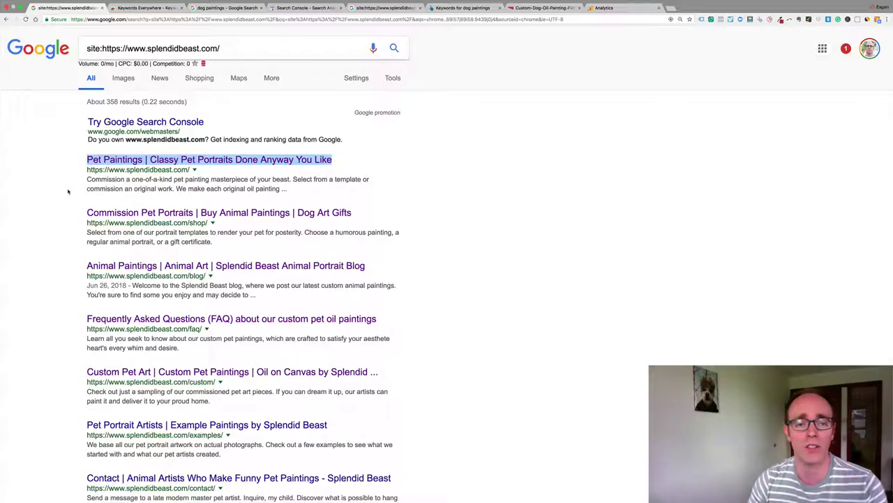
pyautogui.click(72, 192)
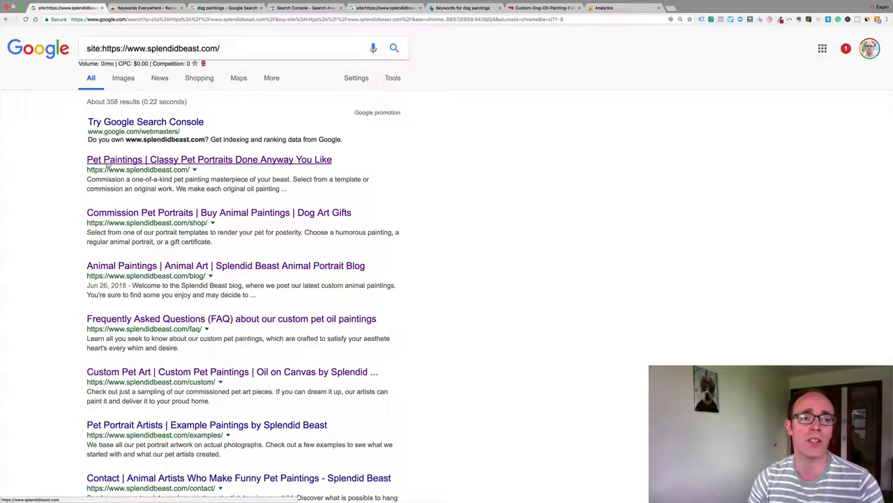
pyautogui.scroll(-5, 628, 301)
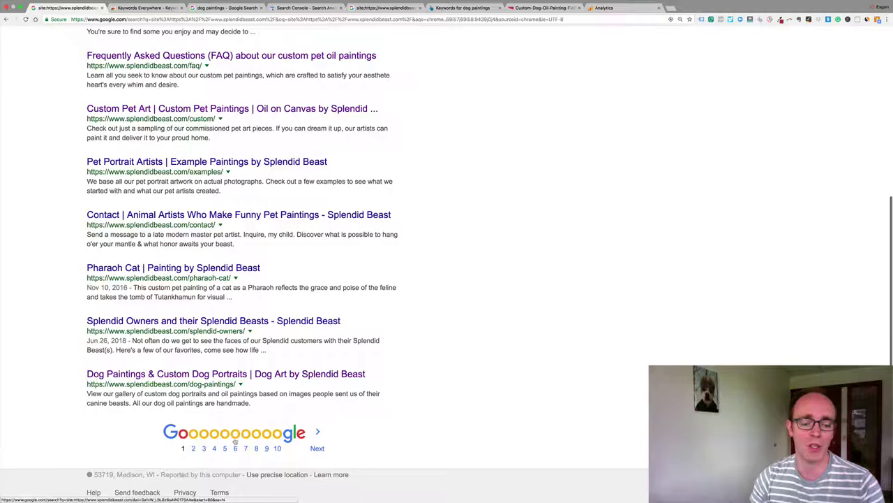
pyautogui.scroll(5, 500, 202)
pyautogui.scroll(1, 501, 201)
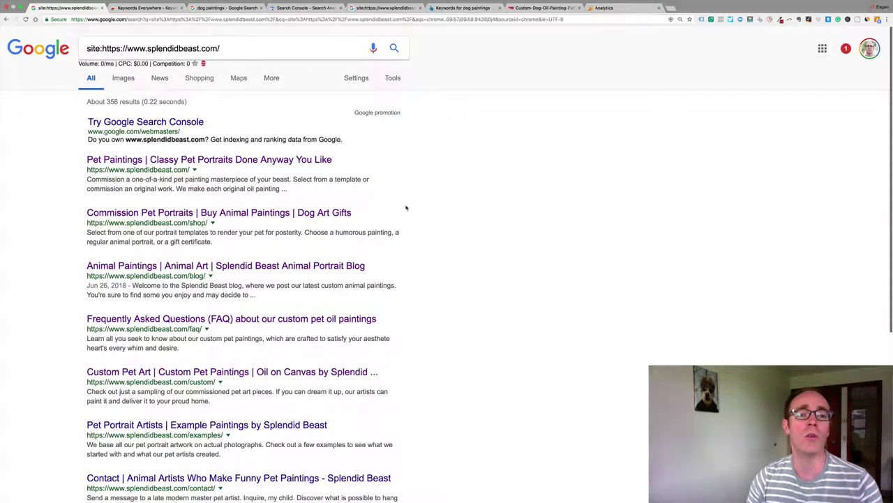
# Step: Switch to the WordPress editor of the Dog Paintings page, check its Yoast SEO section, and view the live page
pyautogui.press('super+Tab')
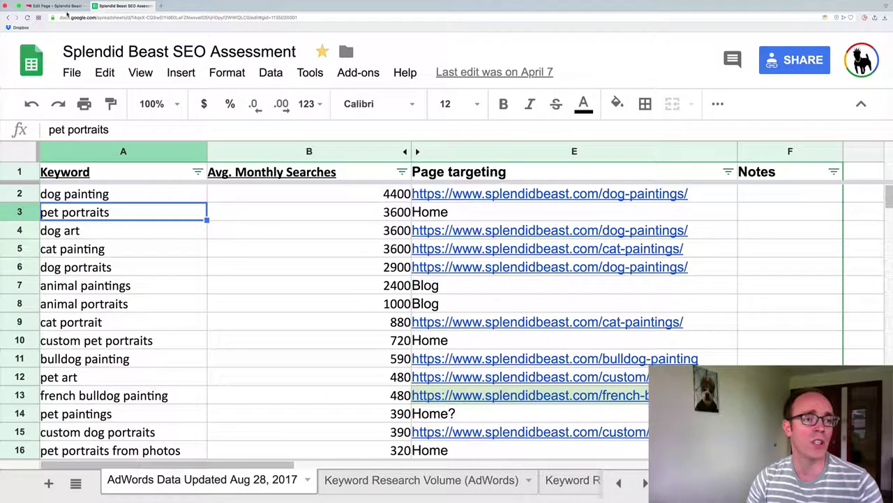
pyautogui.click(68, 9)
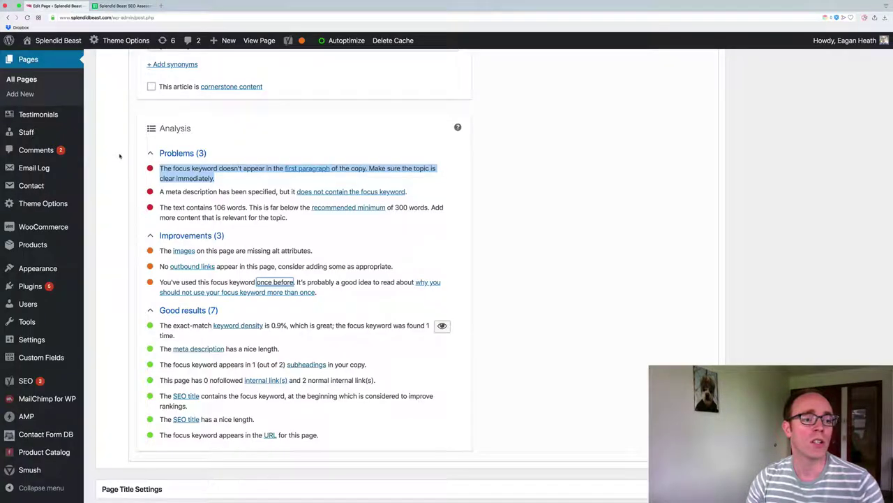
pyautogui.scroll(10, 111, 139)
pyautogui.scroll(2, 105, 131)
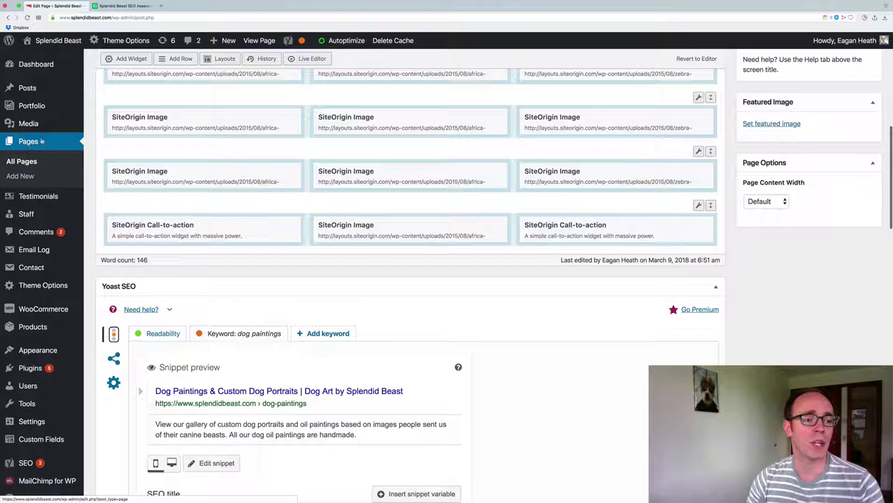
pyautogui.scroll(5, 262, 159)
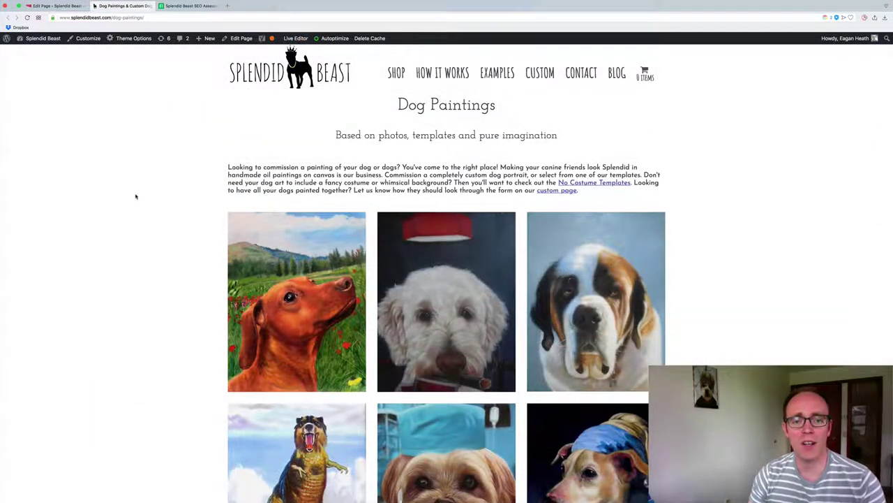
# Step: Look through the gallery of dog portraits on the live Dog Paintings page down to its footer
pyautogui.scroll(-5, 140, 235)
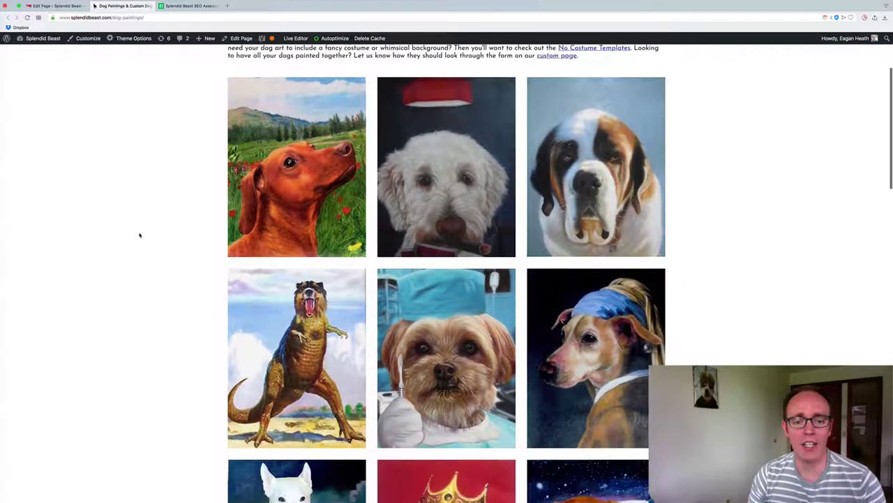
pyautogui.scroll(-10, 139, 235)
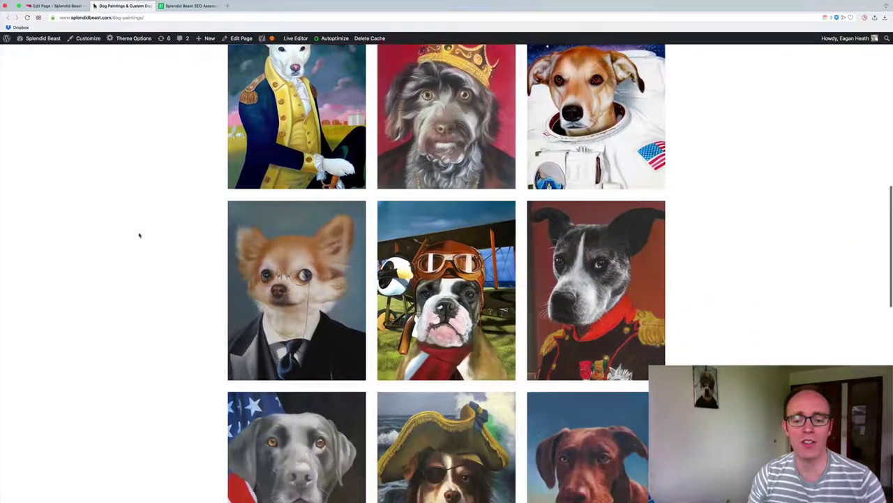
pyautogui.scroll(-10, 139, 235)
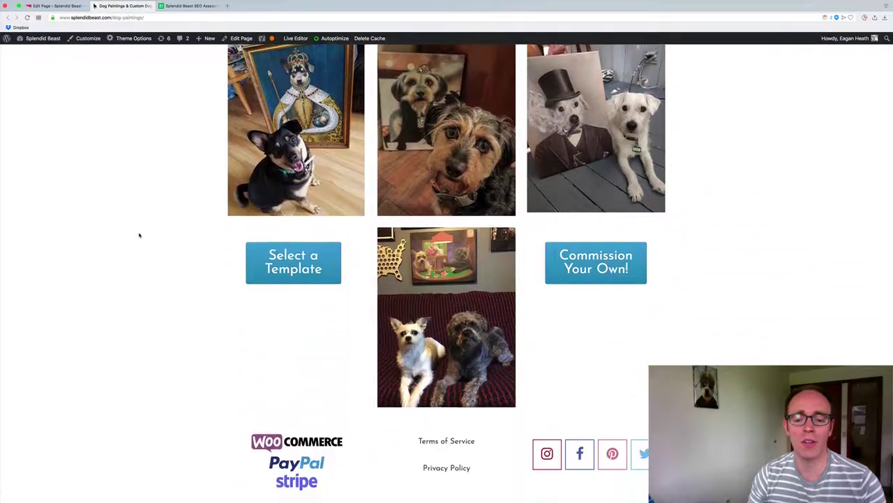
pyautogui.scroll(10, 125, 226)
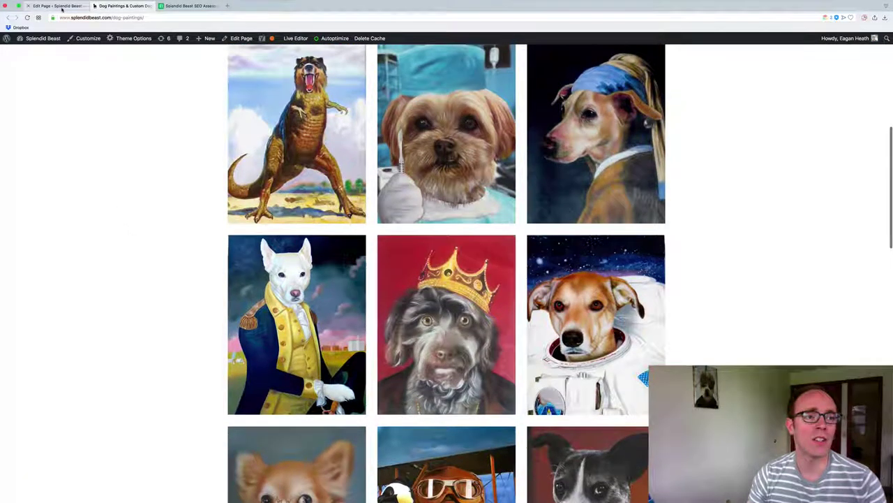
# Step: Switch to the dog painting image in Chrome and highlight the file name "Custom-Dog-Oil-Painting-Field-Splendid-Beast" in its address
pyautogui.click(59, 6)
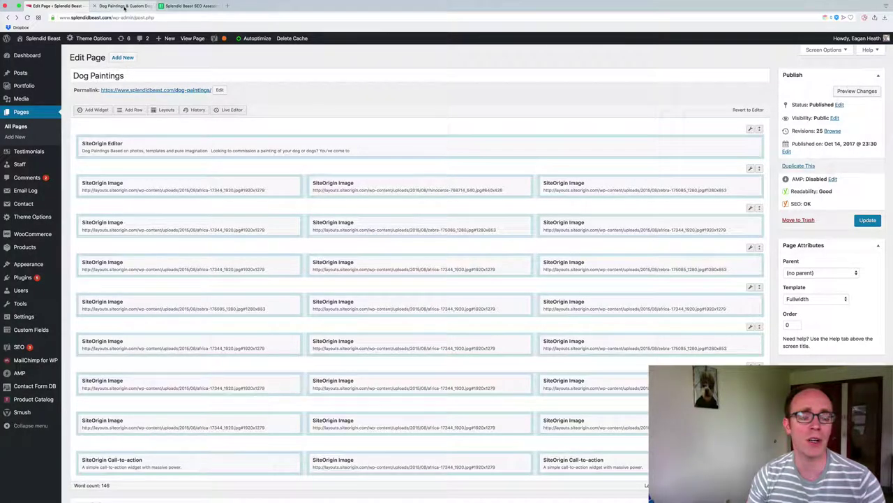
pyautogui.press('super+Tab')
pyautogui.click(488, 241)
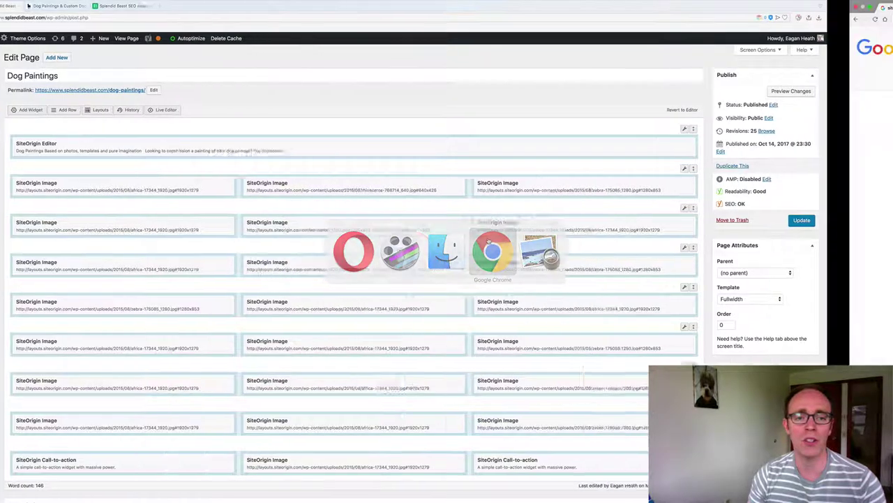
pyautogui.click(550, 8)
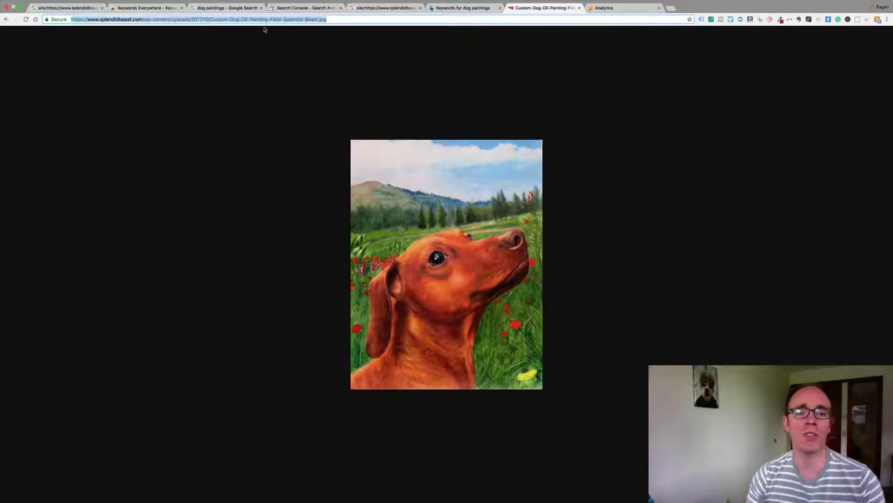
pyautogui.click(210, 20)
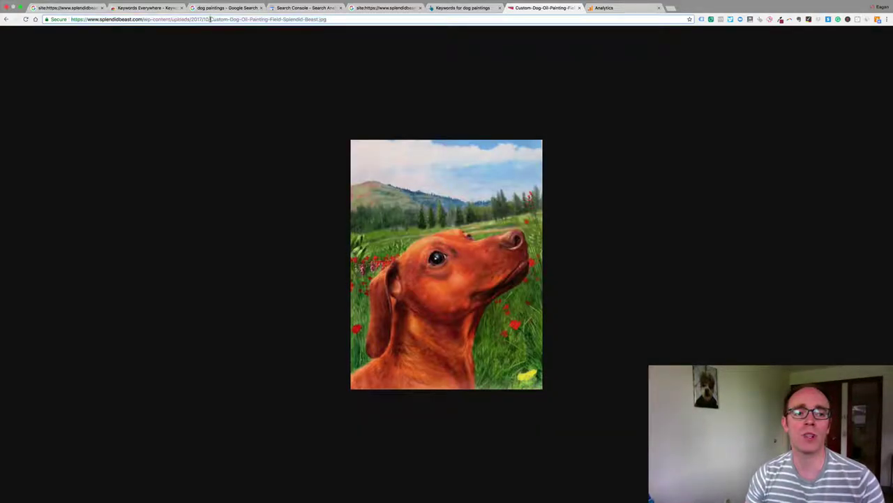
pyautogui.moveTo(319, 19); pyautogui.dragTo(210, 20)
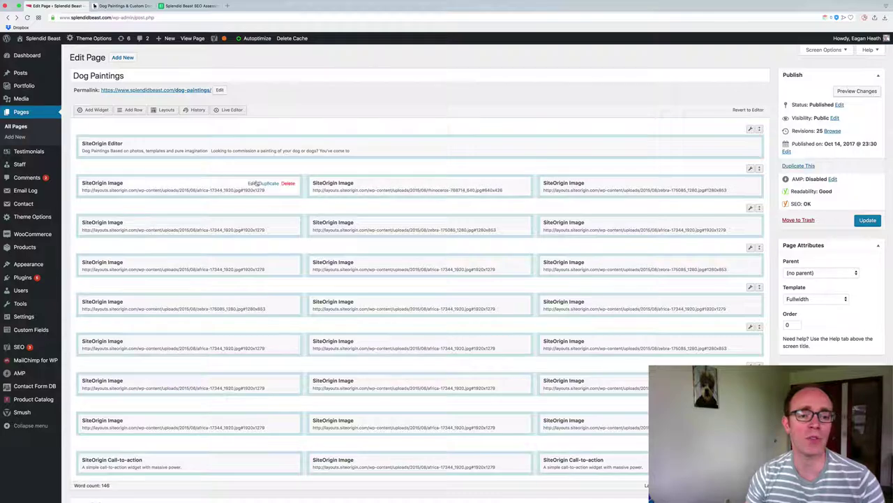
# Step: Highlight the focus keyword "dog paintings" in the page's Yoast SEO section and consult the Splendid Beast SEO Assessment spreadsheet
pyautogui.scroll(-15, 343, 219)
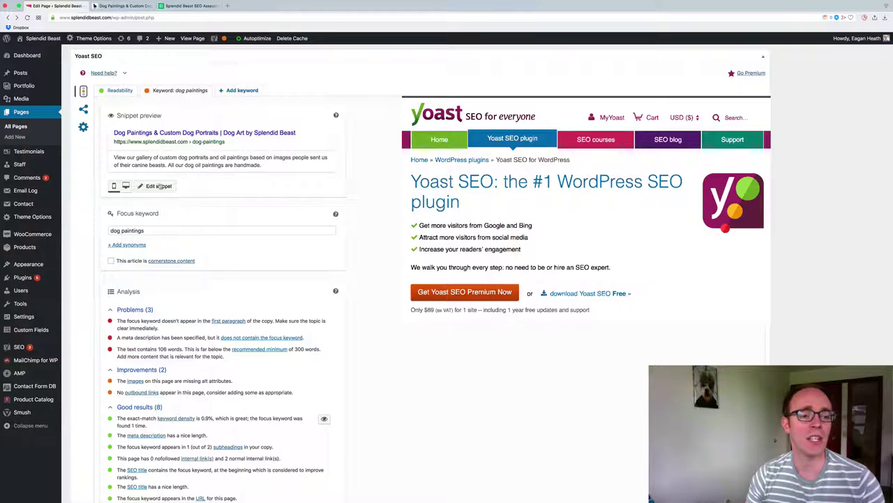
pyautogui.moveTo(149, 230); pyautogui.dragTo(102, 231)
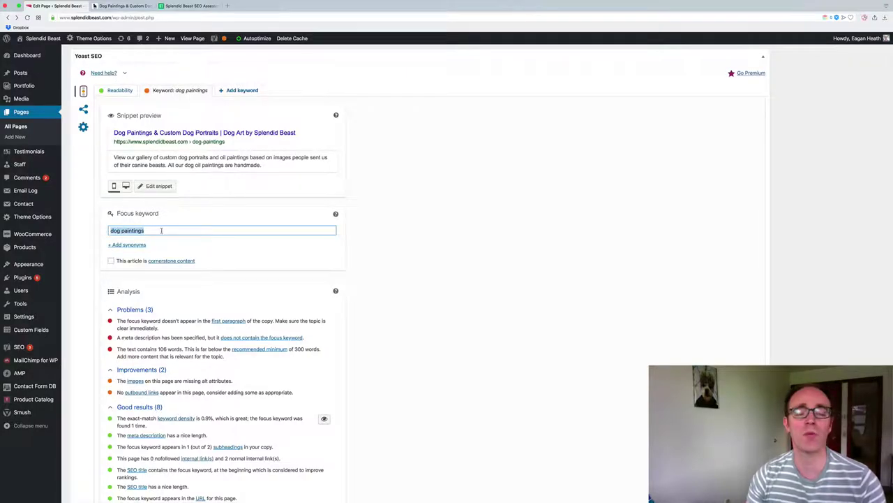
pyautogui.click(175, 5)
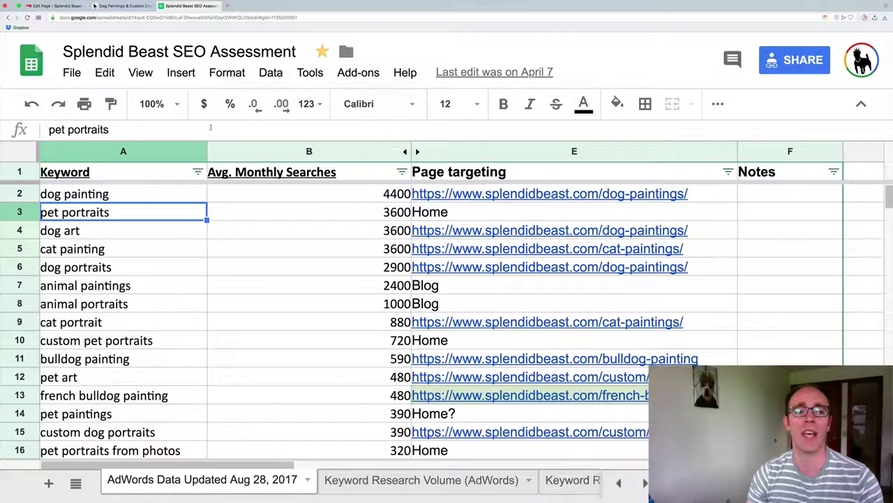
# Step: Open the Yoast snippet editor for Dog Paintings and highlight the page's listing in Google's site search results in Chrome
pyautogui.click(59, 6)
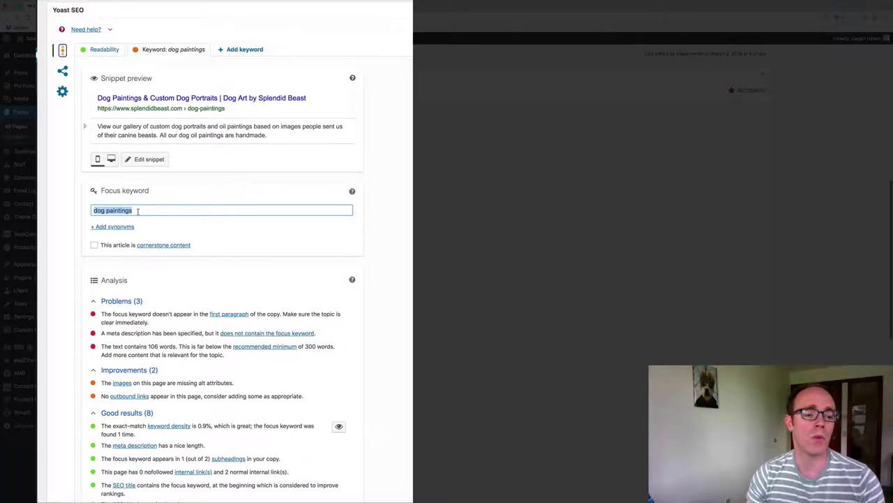
pyautogui.click(152, 162)
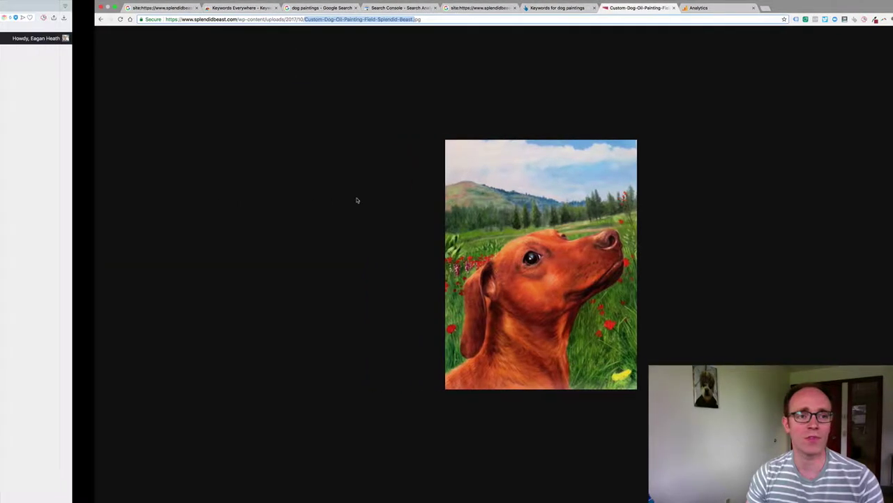
pyautogui.click(73, 7)
pyautogui.scroll(-5, 246, 359)
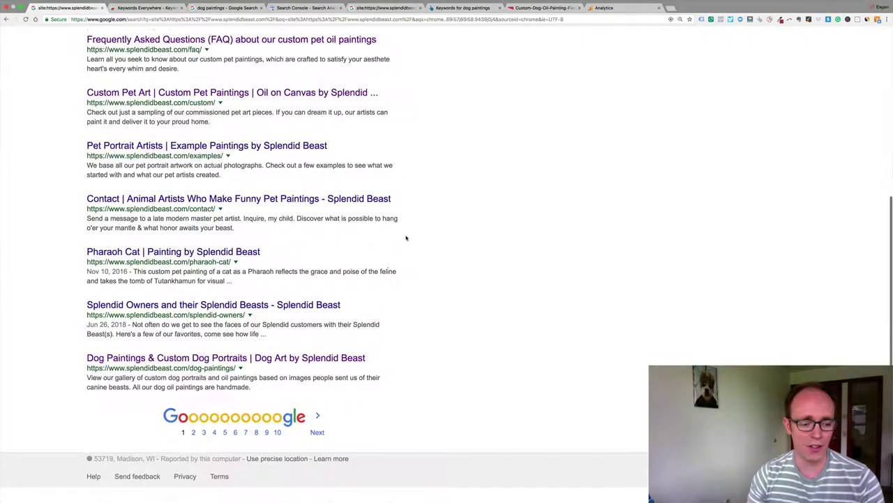
pyautogui.moveTo(252, 402); pyautogui.dragTo(102, 368)
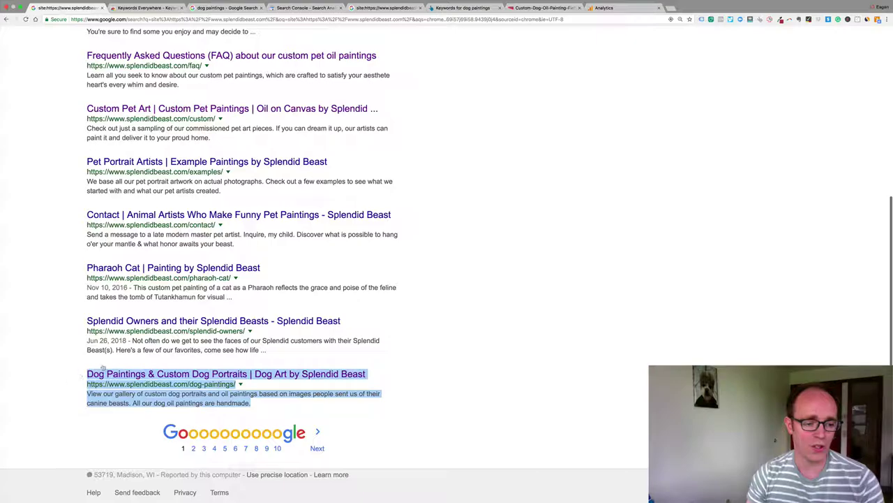
pyautogui.click(263, 405)
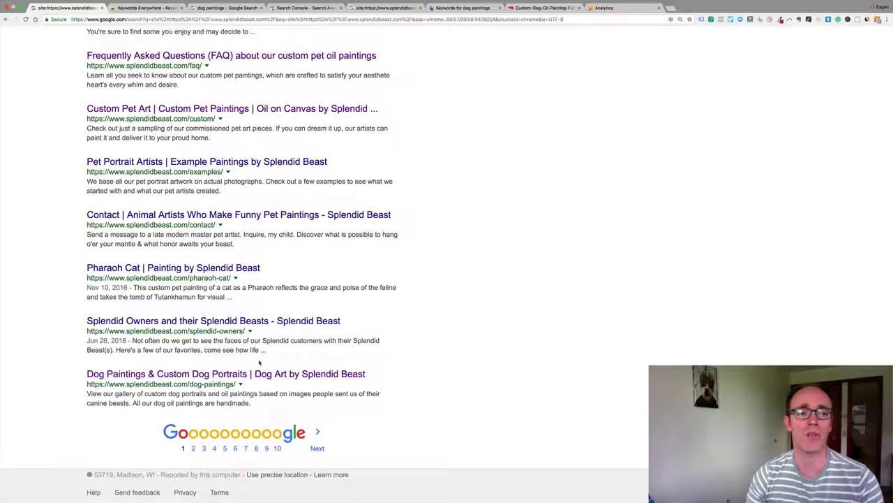
# Step: Go back to the live Dog Paintings page in the other browser and highlight the start of its introductory paragraph
pyautogui.hotkey('ctrl', 'Left')
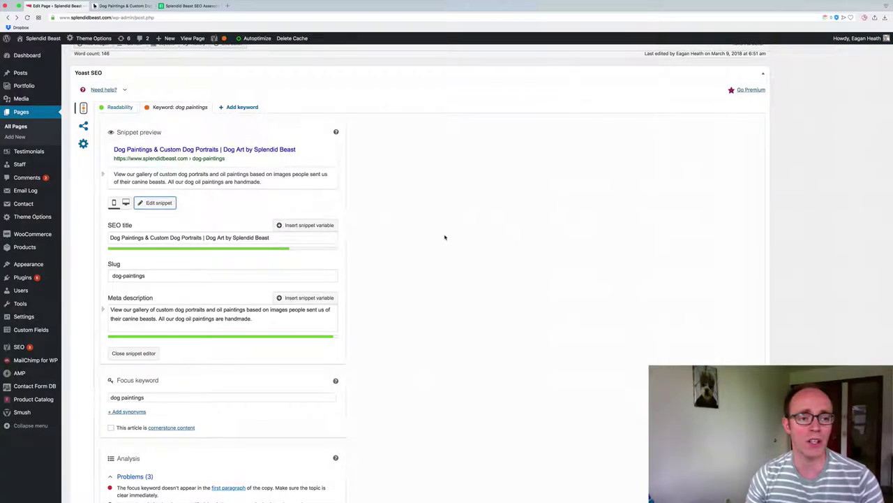
pyautogui.scroll(10, 445, 237)
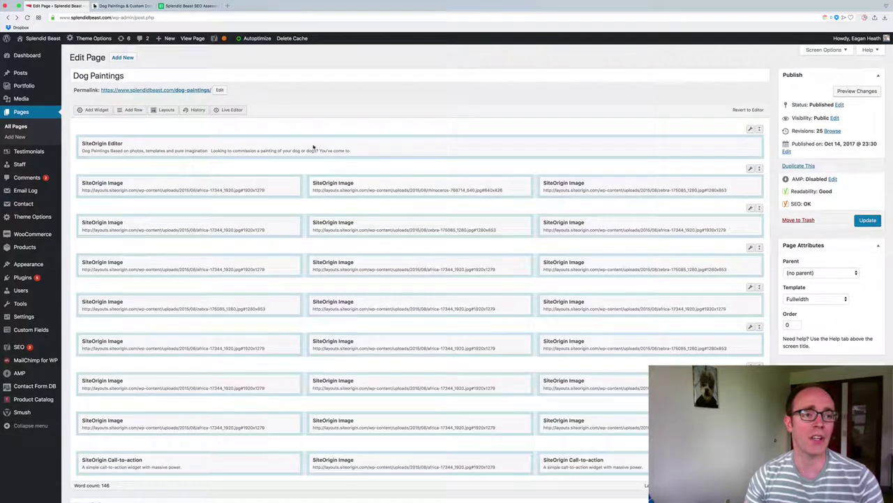
pyautogui.click(126, 6)
pyautogui.scroll(5, 172, 143)
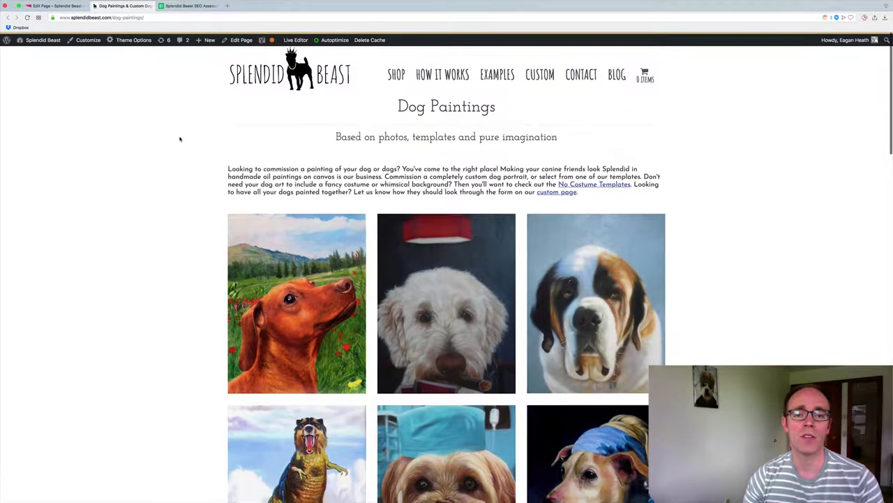
pyautogui.moveTo(228, 167); pyautogui.dragTo(349, 175)
pyautogui.click(328, 169)
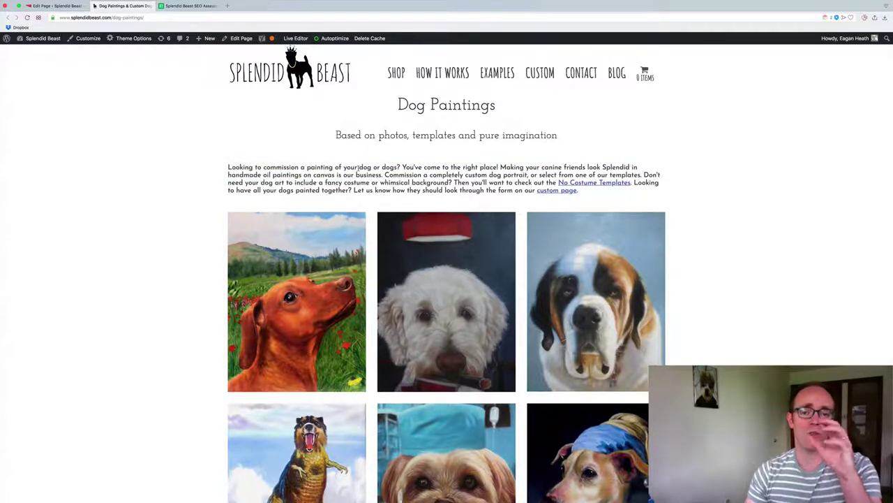
# Step: Highlight the "Dog Paintings" heading and the phrase "painting of your dog or dogs" in the introduction of the live page
pyautogui.moveTo(500, 106); pyautogui.dragTo(399, 107)
pyautogui.scroll(-8, 98, 188)
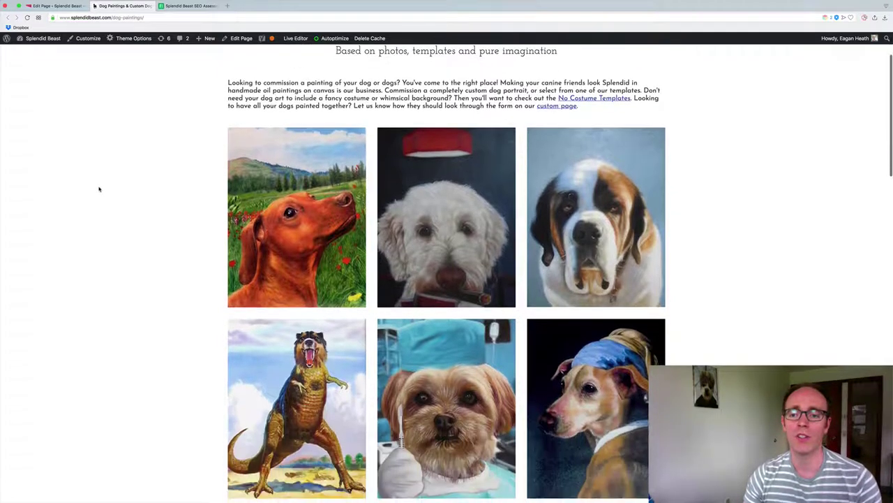
pyautogui.scroll(-5, 98, 187)
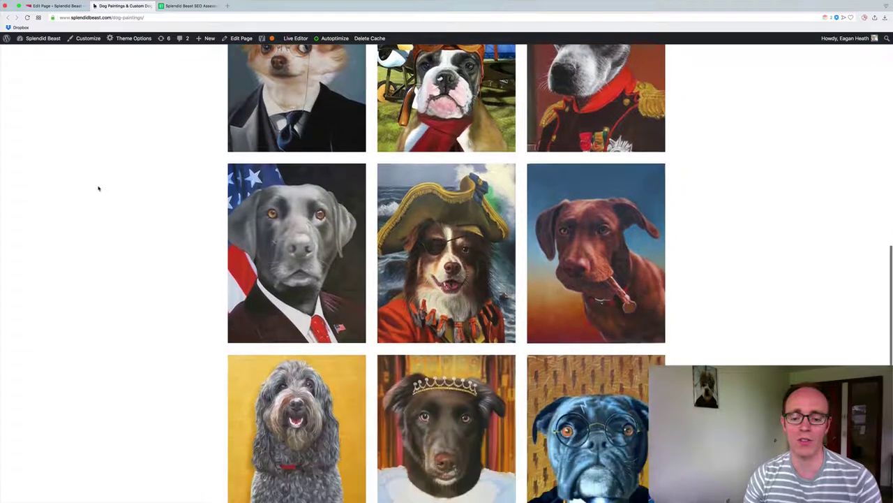
pyautogui.scroll(2, 98, 188)
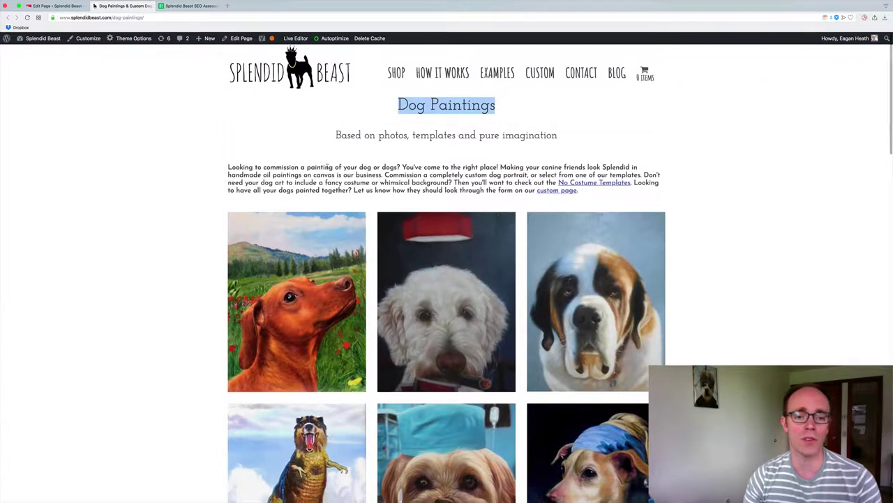
pyautogui.moveTo(305, 168); pyautogui.dragTo(400, 168)
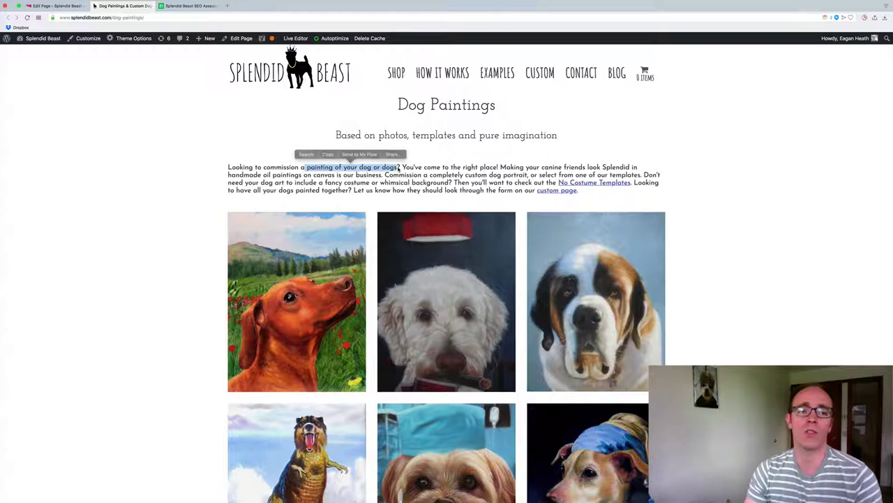
pyautogui.click(281, 178)
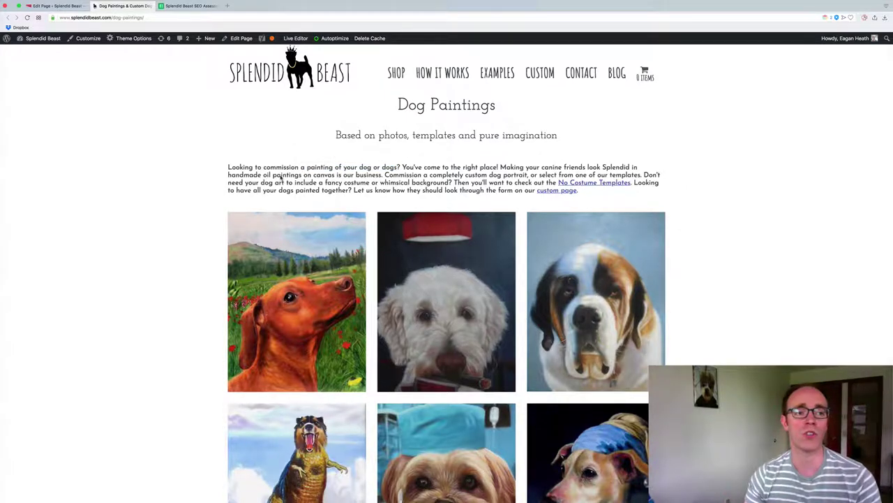
# Step: Return to the WordPress editor and highlight the Yoast analysis problem about the focus keyword in the first paragraph
pyautogui.click(77, 6)
pyautogui.scroll(-10, 325, 216)
pyautogui.scroll(-8, 325, 216)
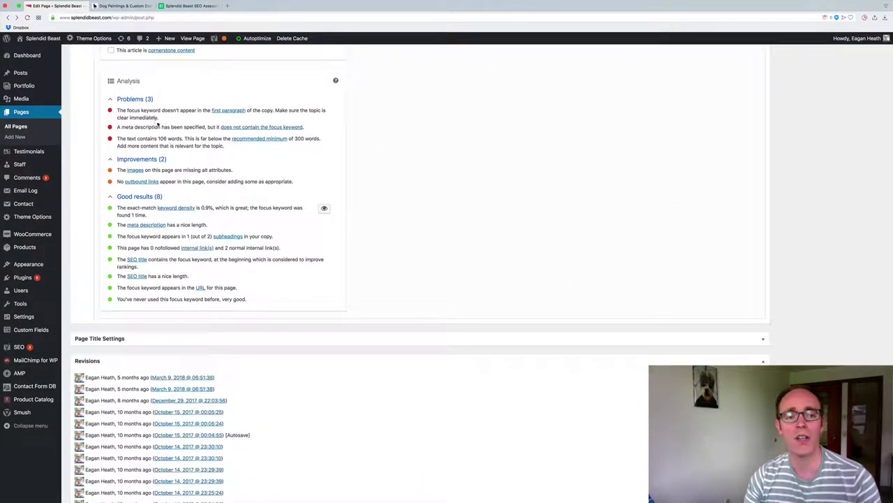
pyautogui.moveTo(159, 118); pyautogui.dragTo(115, 111)
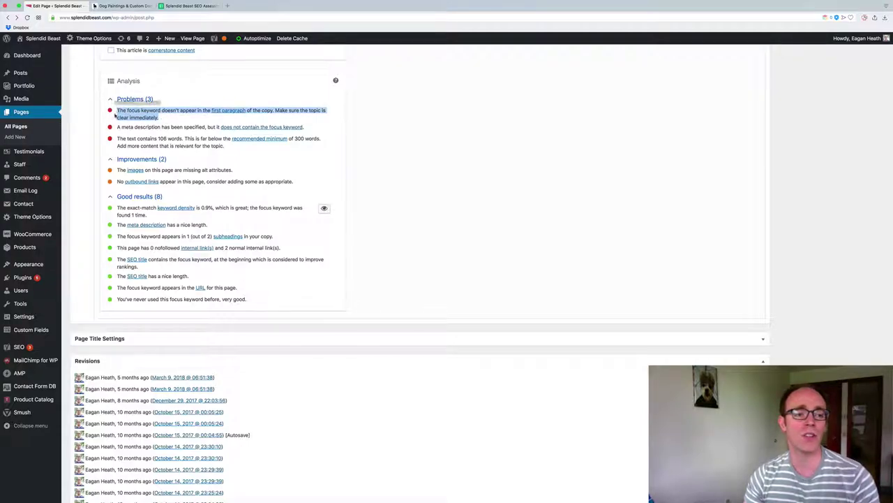
pyautogui.click(110, 132)
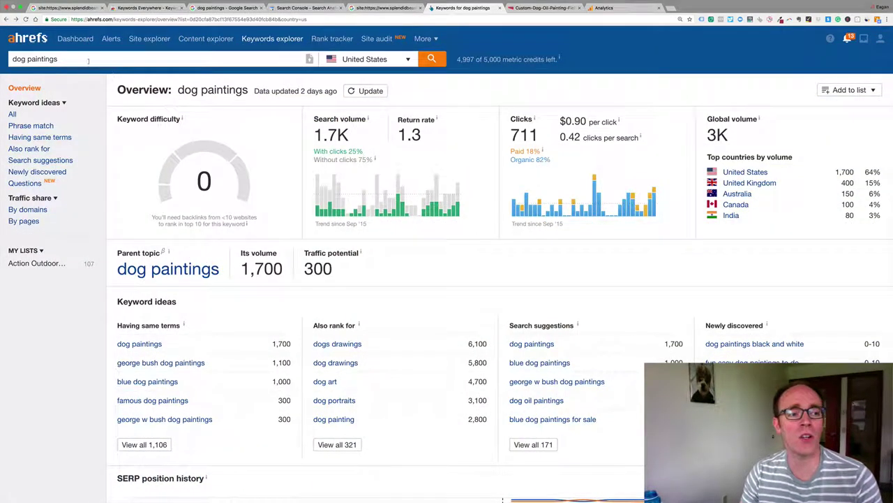
# Step: Examine the Ahrefs overview for "dog paintings", including keyword ideas and the backlinks and domains of the ranking pages
pyautogui.scroll(-1, 79, 60)
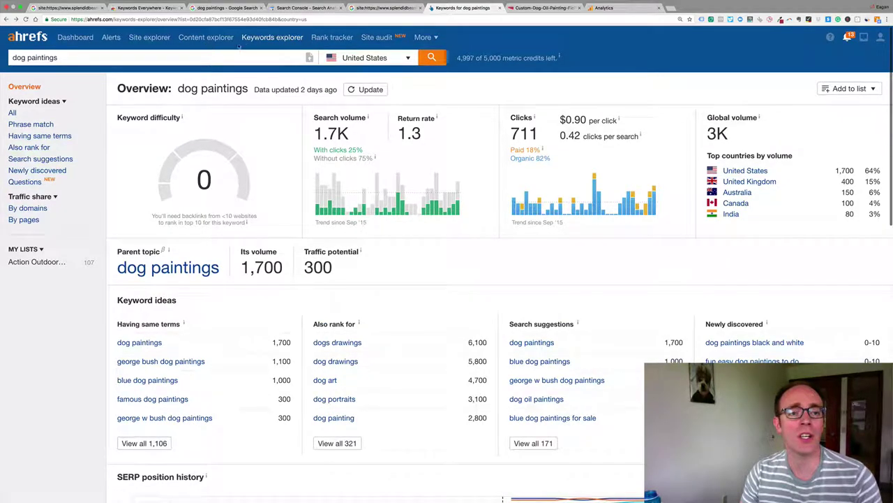
pyautogui.scroll(-2, 405, 215)
pyautogui.scroll(3, 405, 214)
pyautogui.scroll(-9, 321, 174)
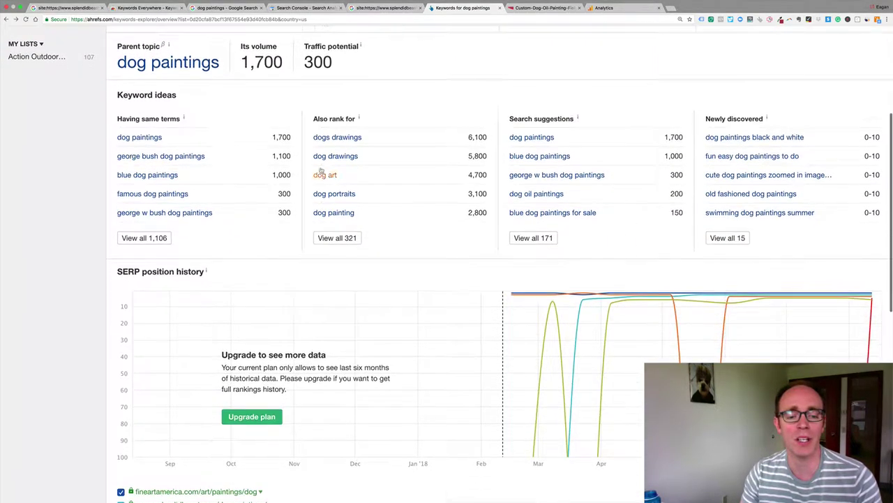
pyautogui.scroll(-2, 69, 205)
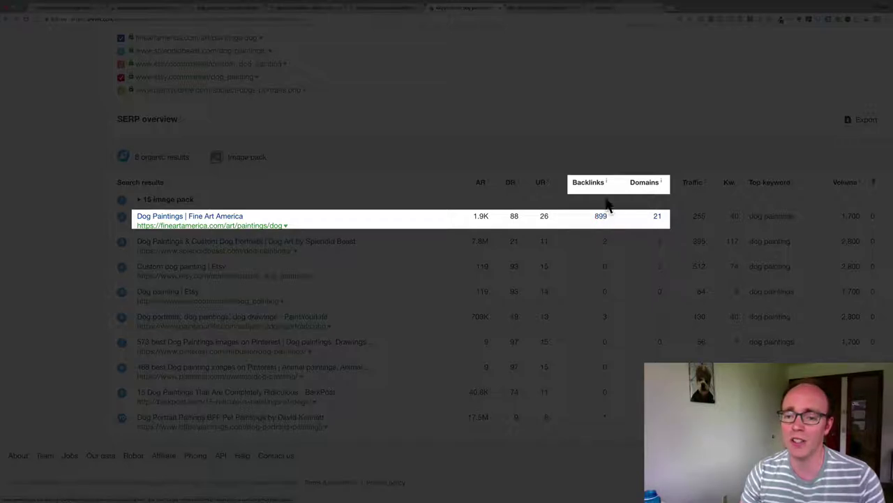
pyautogui.moveTo(606, 182)
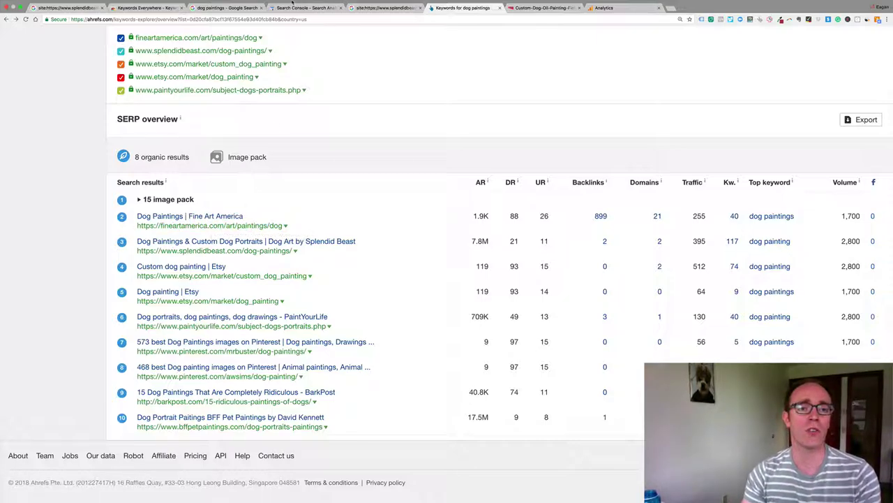
# Step: Switch to the other Chrome window showing the live Dog Paintings page
pyautogui.click(176, 4)
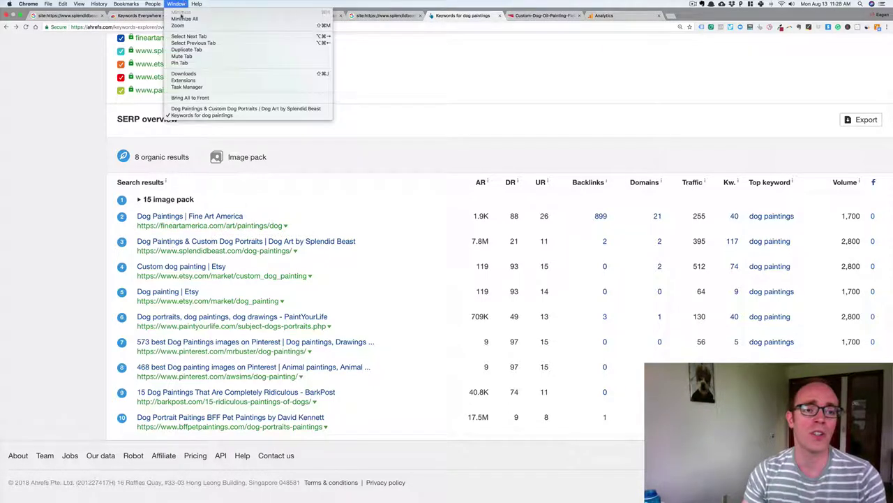
pyautogui.click(192, 109)
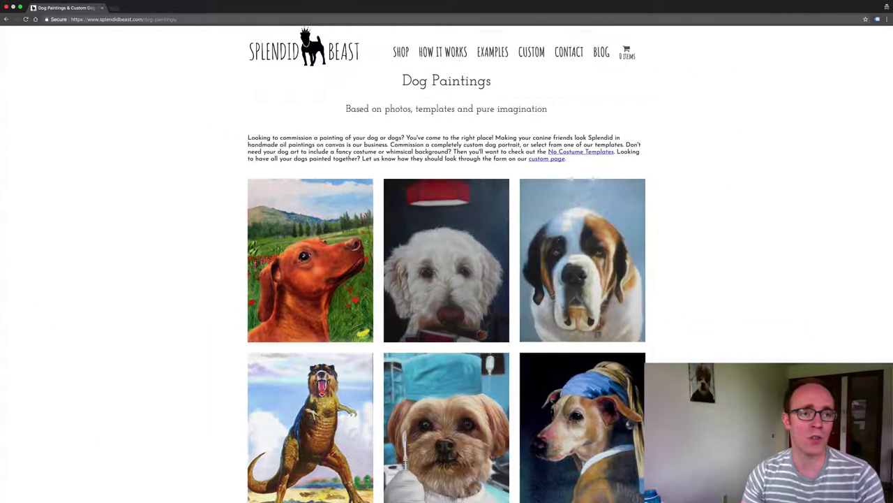
# Step: Search Google for "dog paintings" and show the command for opening a new incognito window
pyautogui.press('super+l')
pyautogui.write('dog painting')
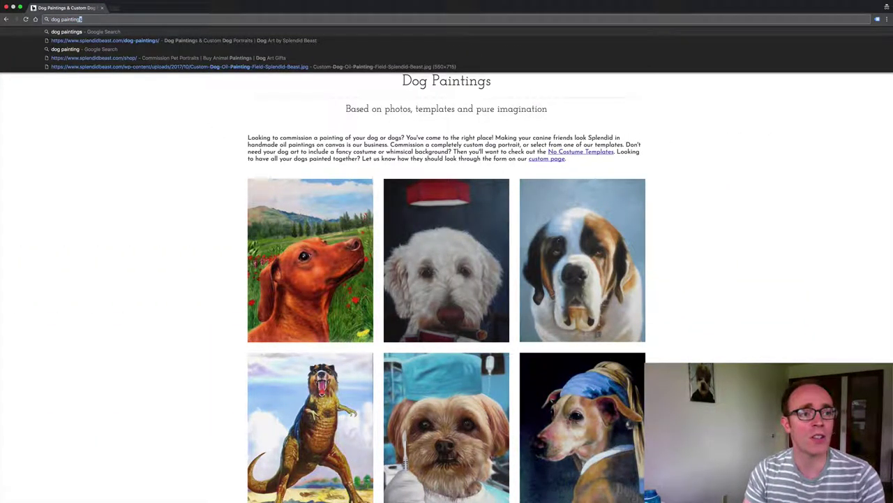
pyautogui.press('Return')
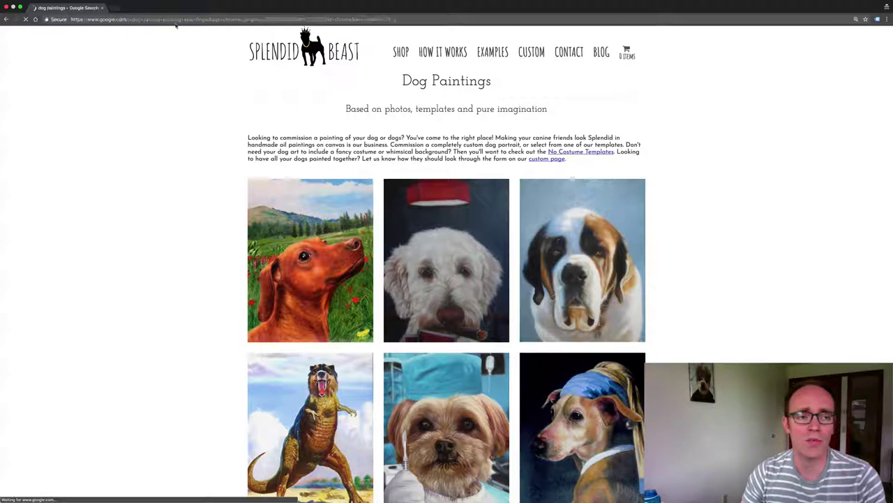
pyautogui.click(49, 5)
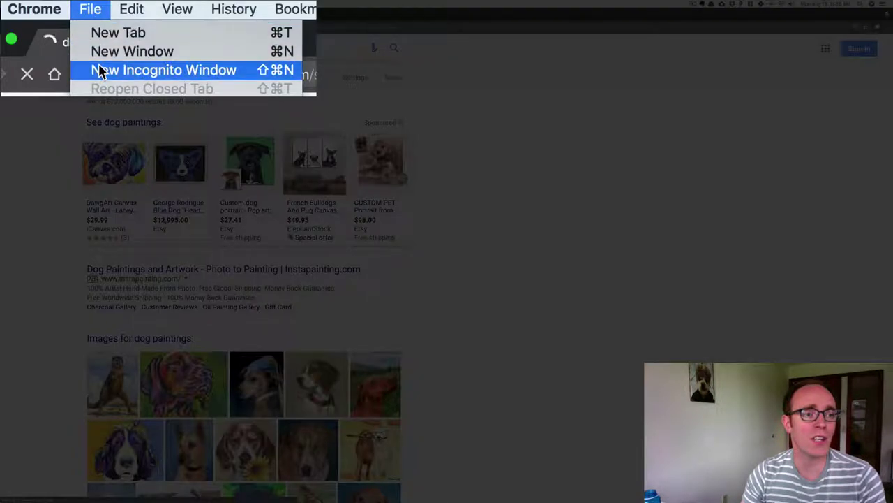
pyautogui.click(48, 4)
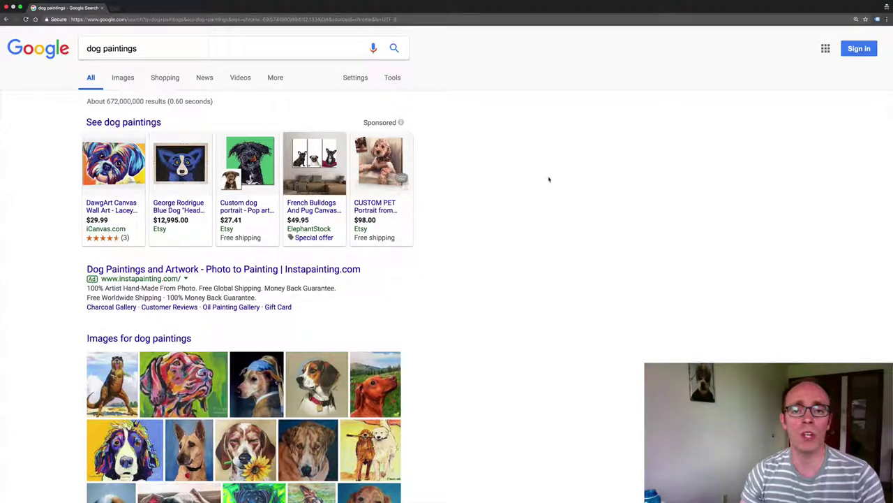
# Step: Examine the Google results for "dog paintings", covering the sponsored products, the image block and the organic listings
pyautogui.moveTo(127, 174)
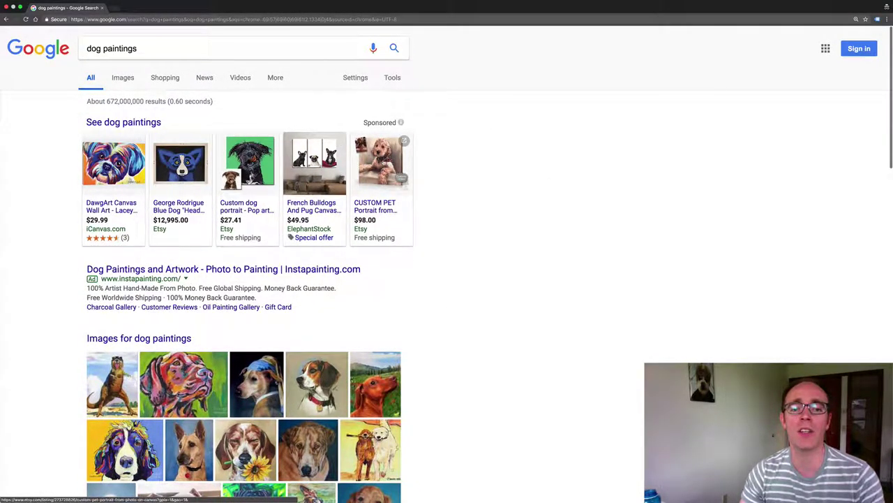
pyautogui.moveTo(381, 168)
pyautogui.scroll(-3, 218, 207)
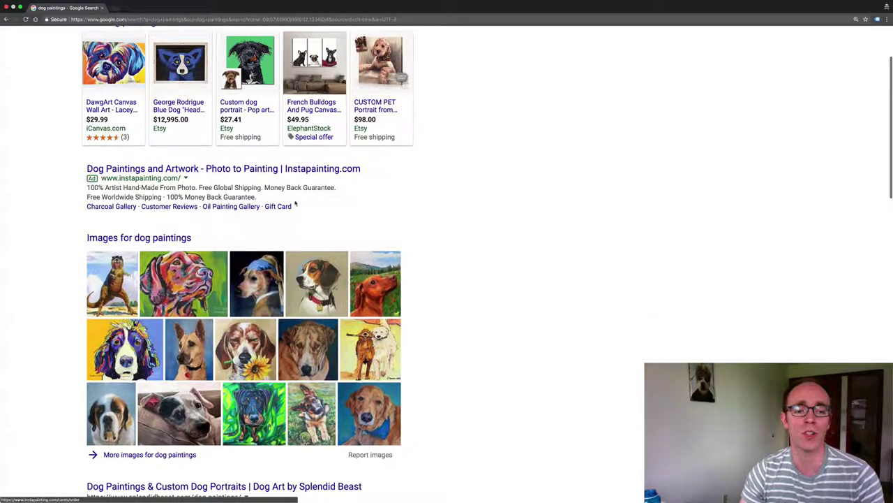
pyautogui.scroll(-2, 490, 270)
pyautogui.scroll(-4, 490, 272)
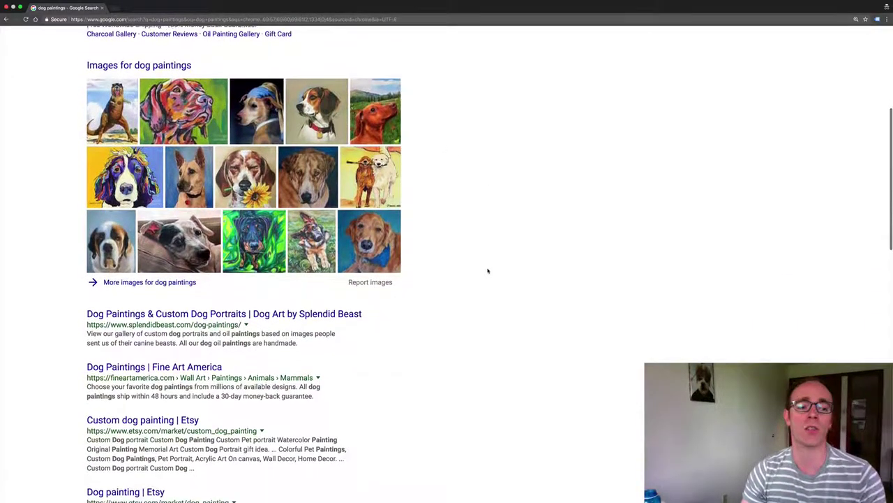
pyautogui.scroll(1, 488, 270)
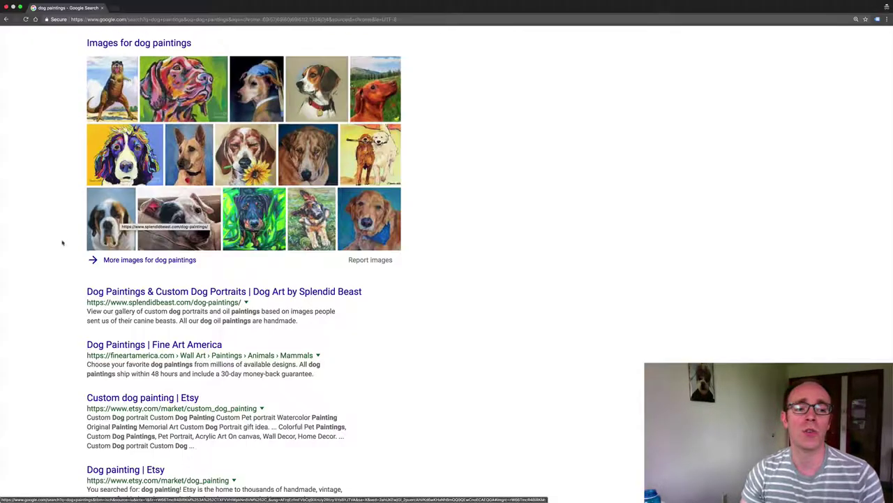
pyautogui.click(61, 269)
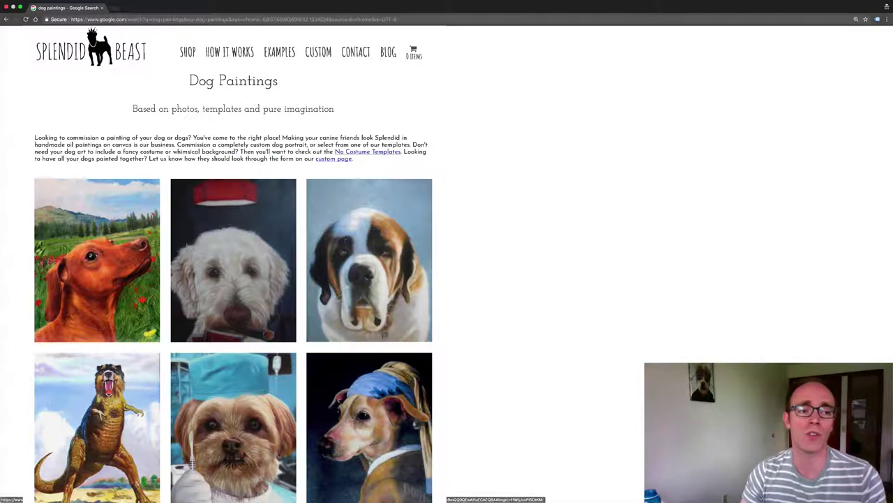
pyautogui.press('super+Left')
pyautogui.scroll(-5, 409, 263)
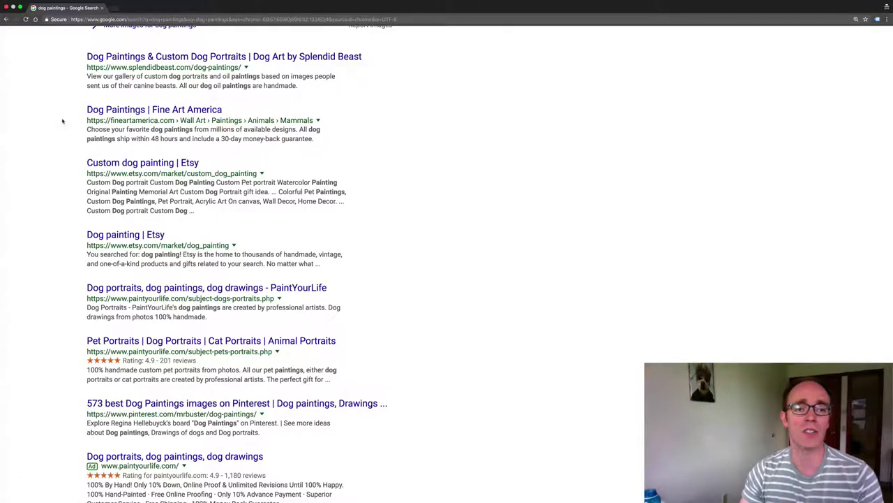
pyautogui.scroll(2, 62, 122)
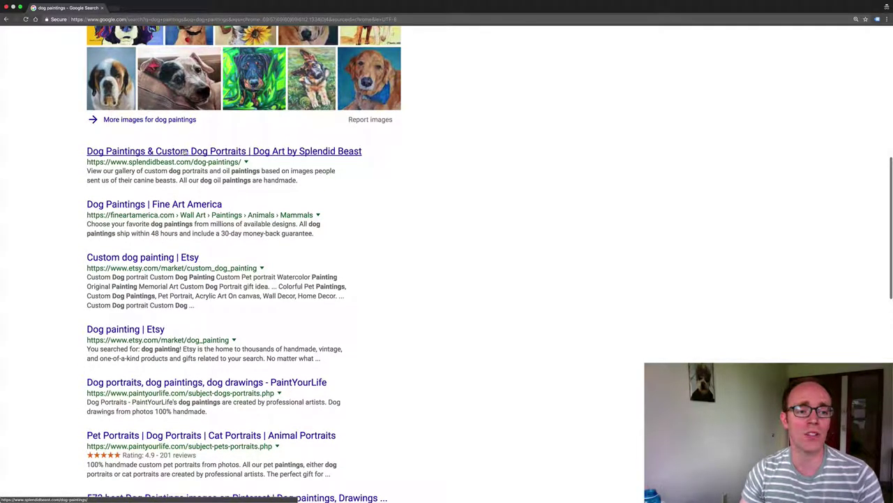
# Step: Open the Splendid Beast dog paintings result, open the Fine Art America result in a new tab and switch to that tab
pyautogui.click(187, 153)
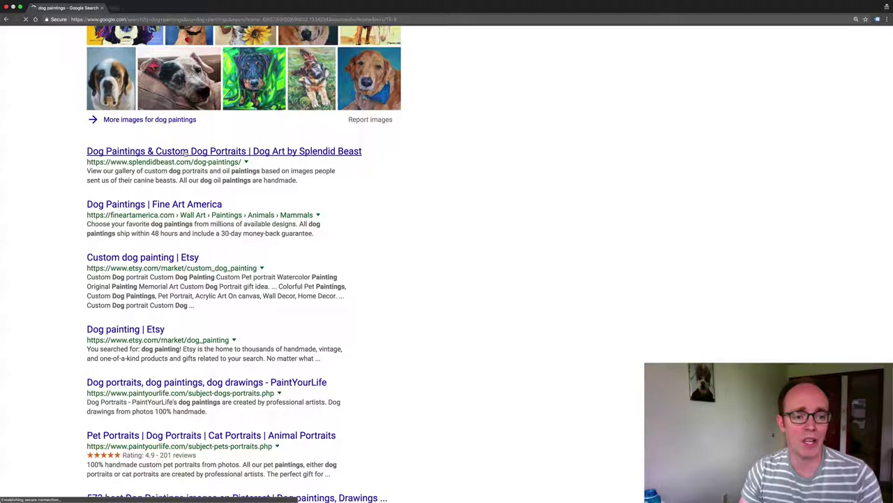
pyautogui.rightClick(190, 203)
pyautogui.click(209, 207)
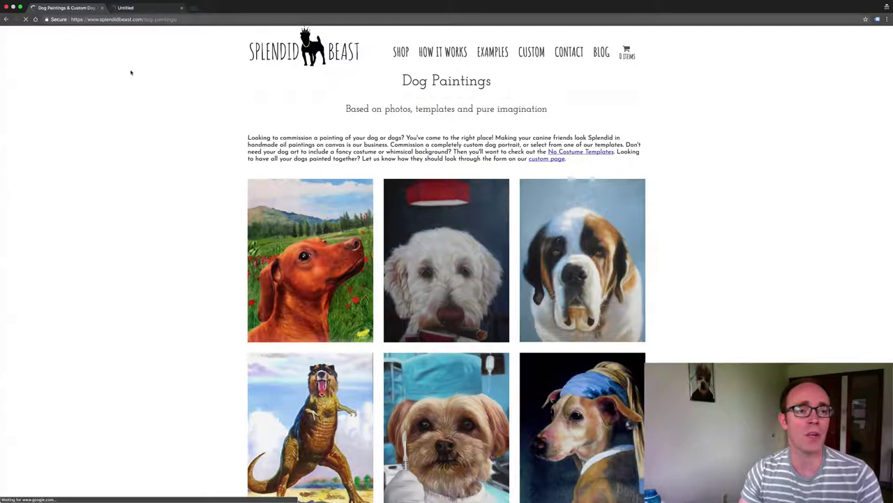
pyautogui.click(144, 9)
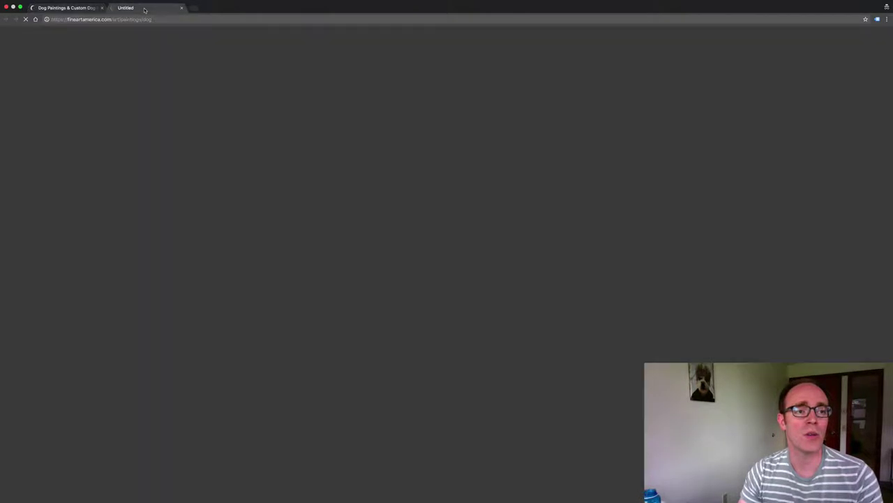